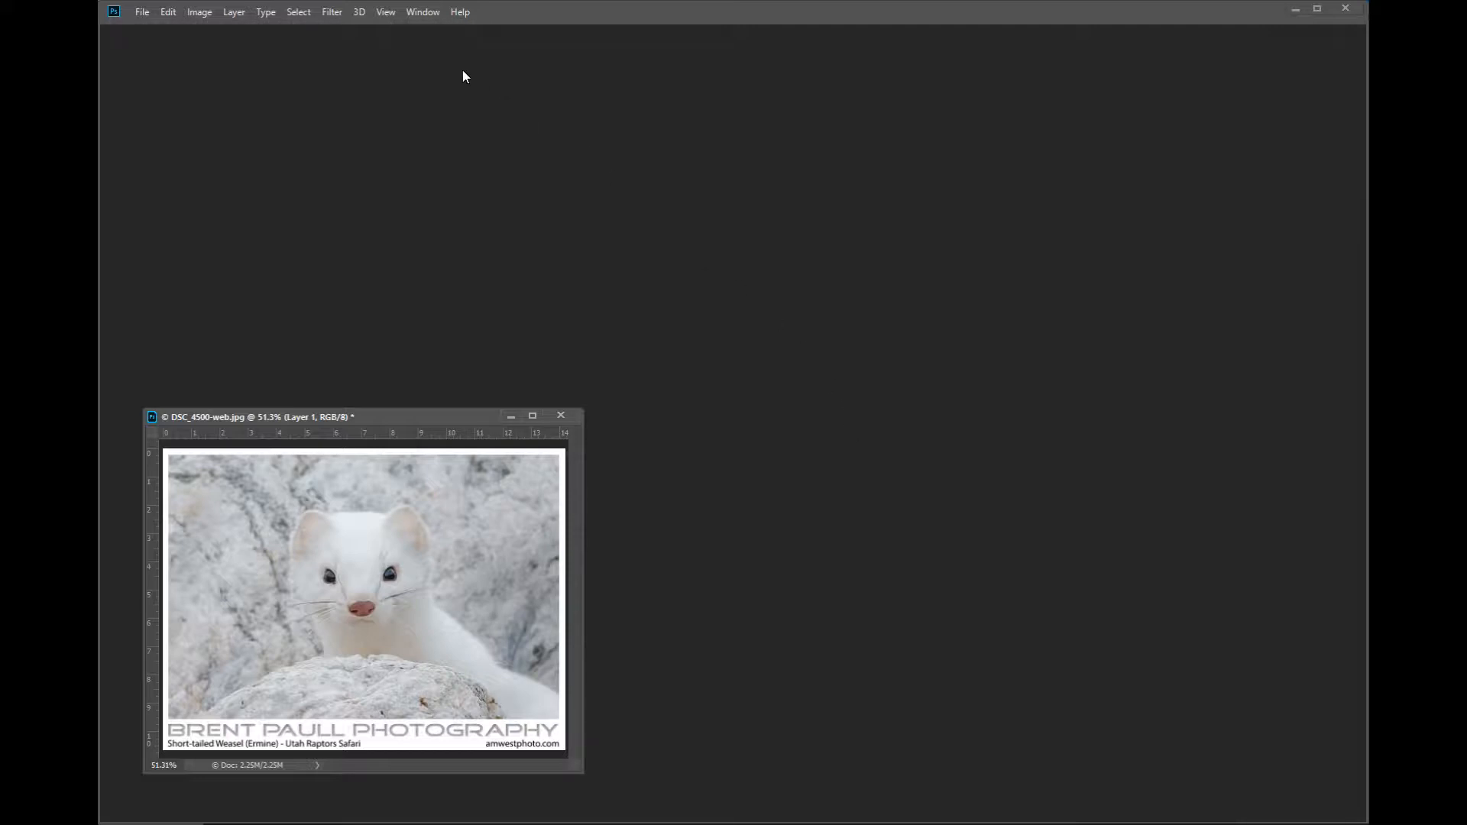
Show the Navigator panel and place it in the upper-right corner of the workspace
click(423, 16)
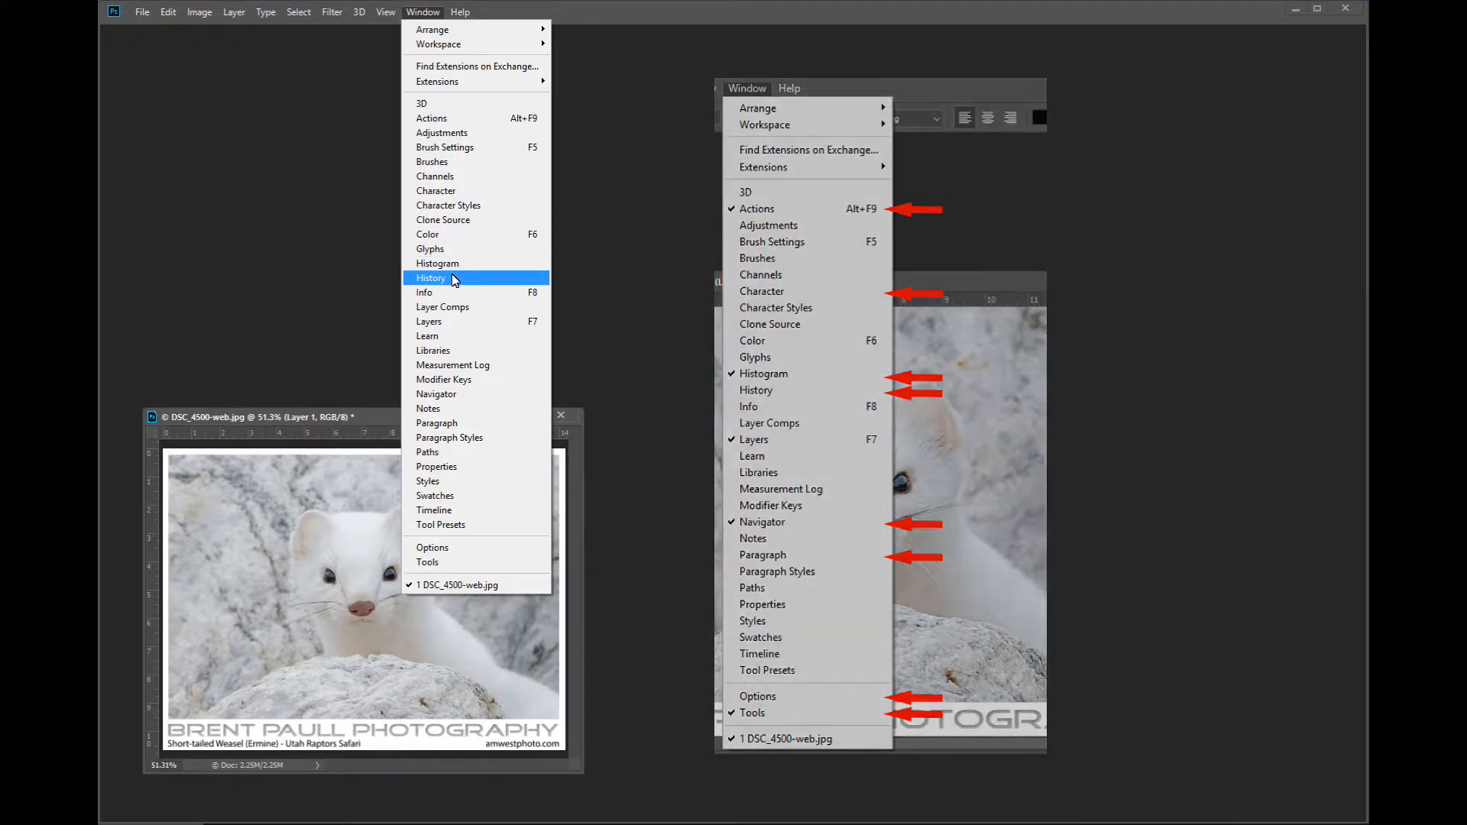
click(457, 393)
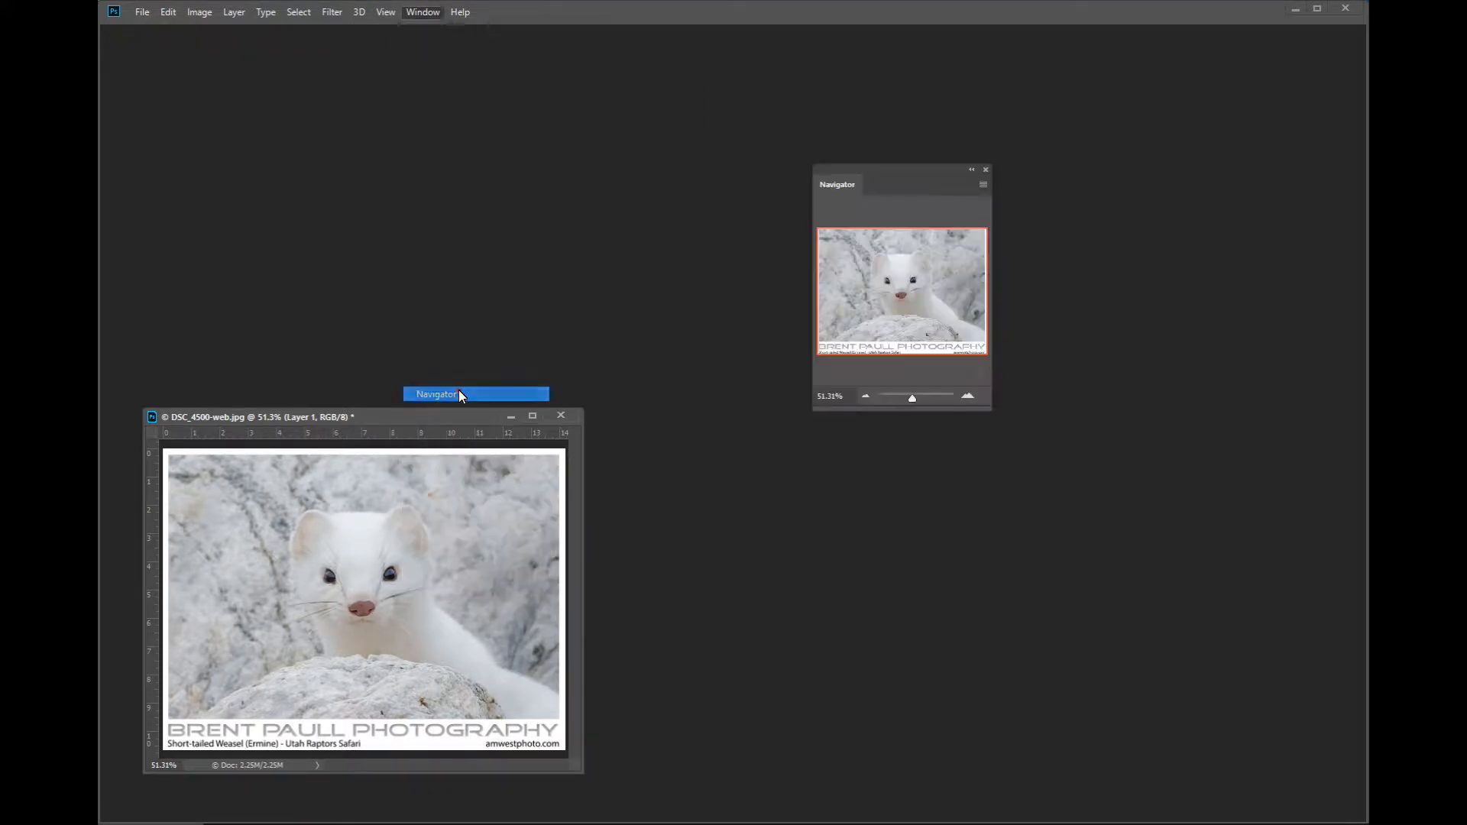
drag(902, 172, 1272, 38)
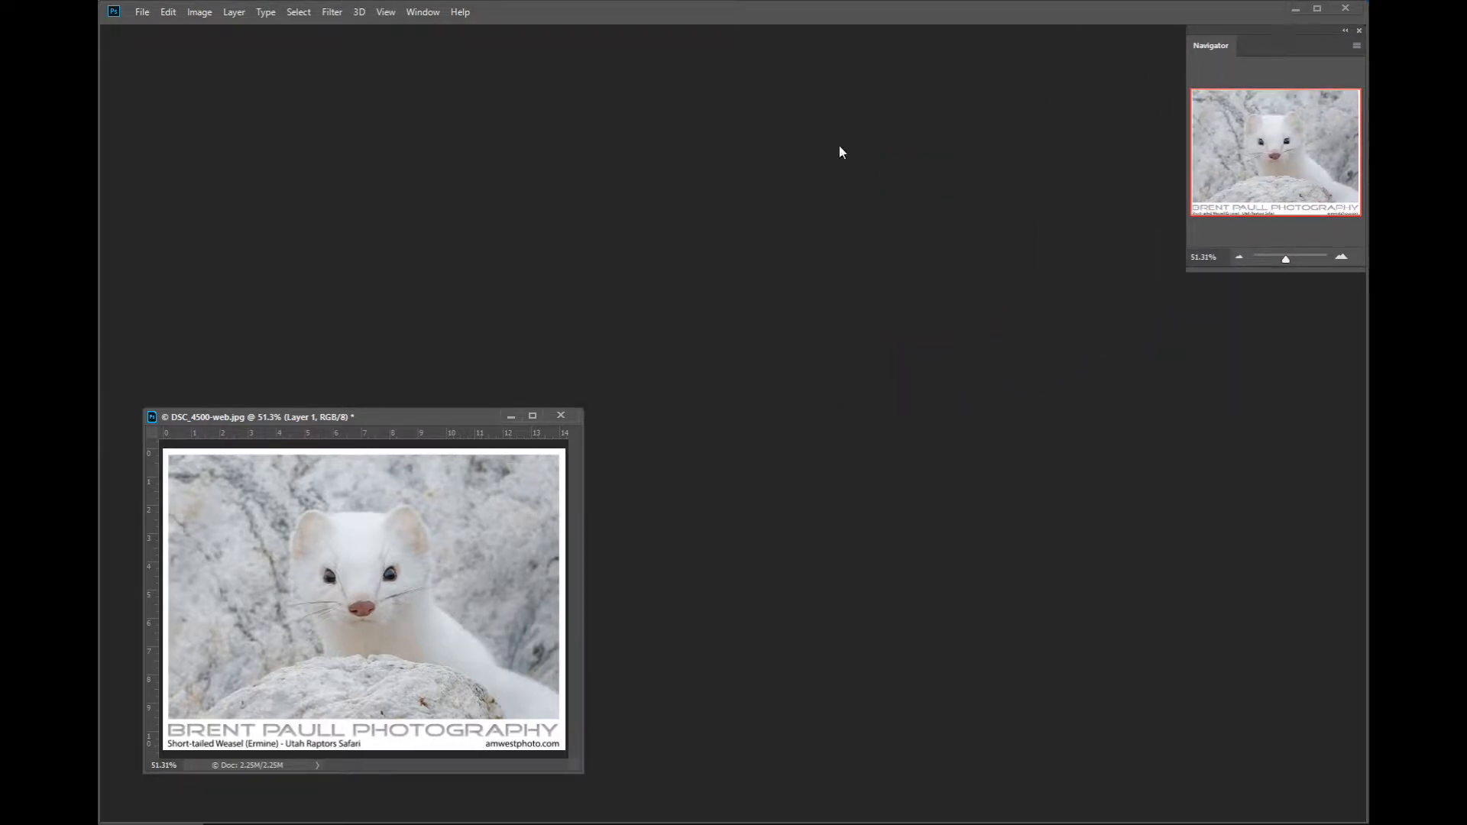
Show the Histogram panel, group it with Navigator, and leave Navigator in front
click(427, 14)
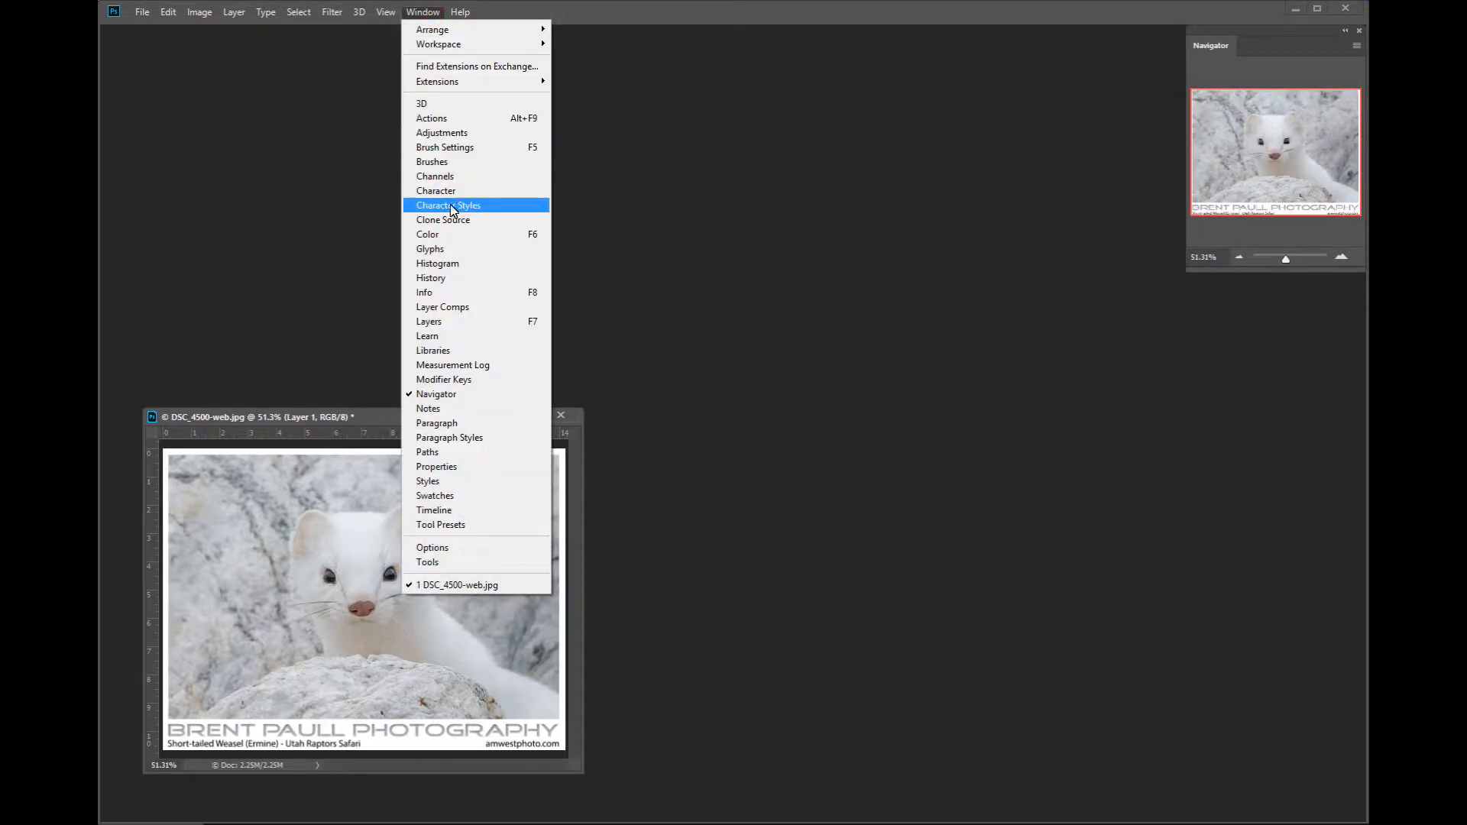
click(451, 266)
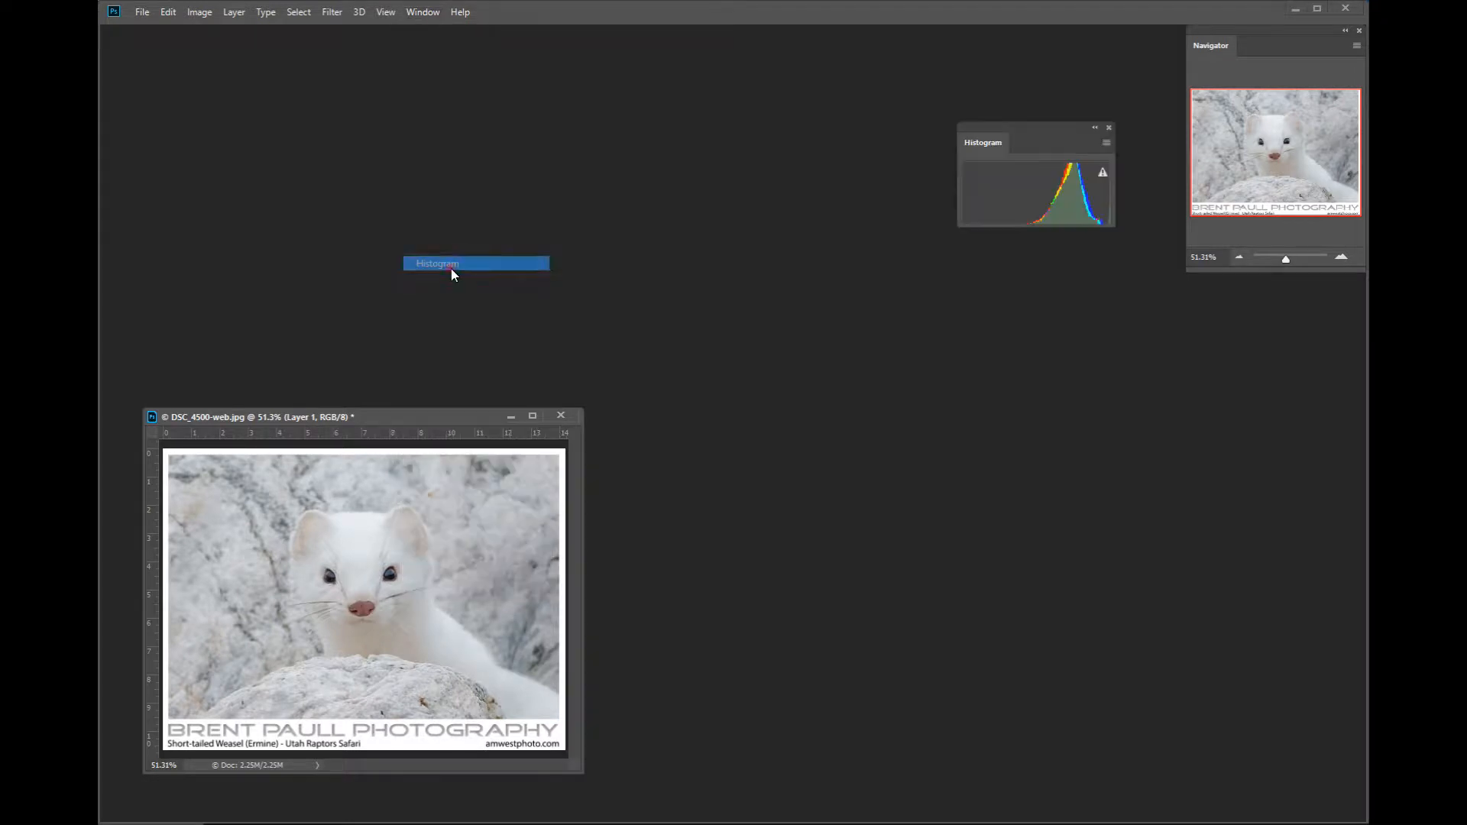
drag(990, 144, 1230, 61)
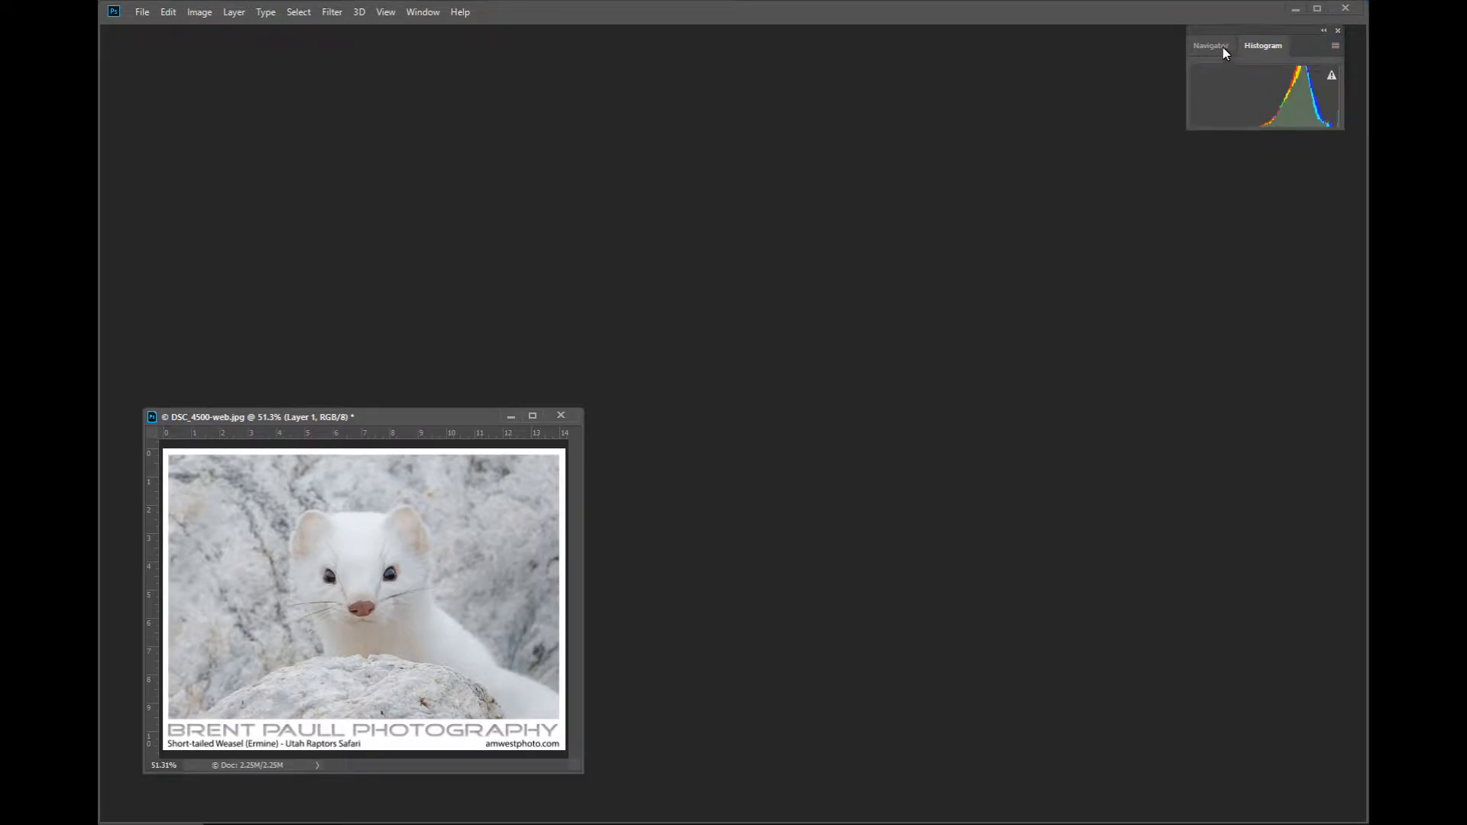
click(1222, 47)
click(1263, 47)
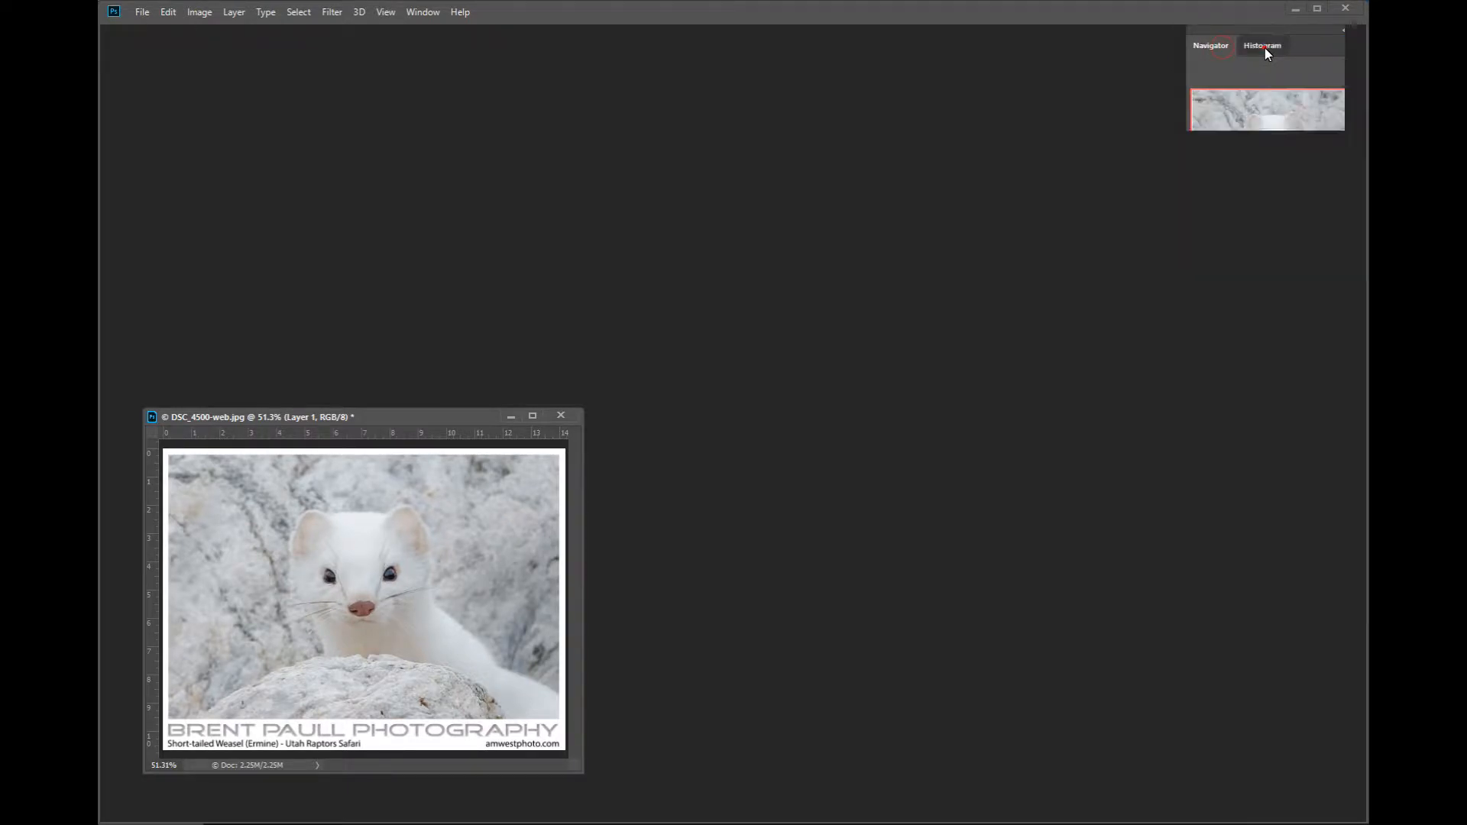
click(1196, 49)
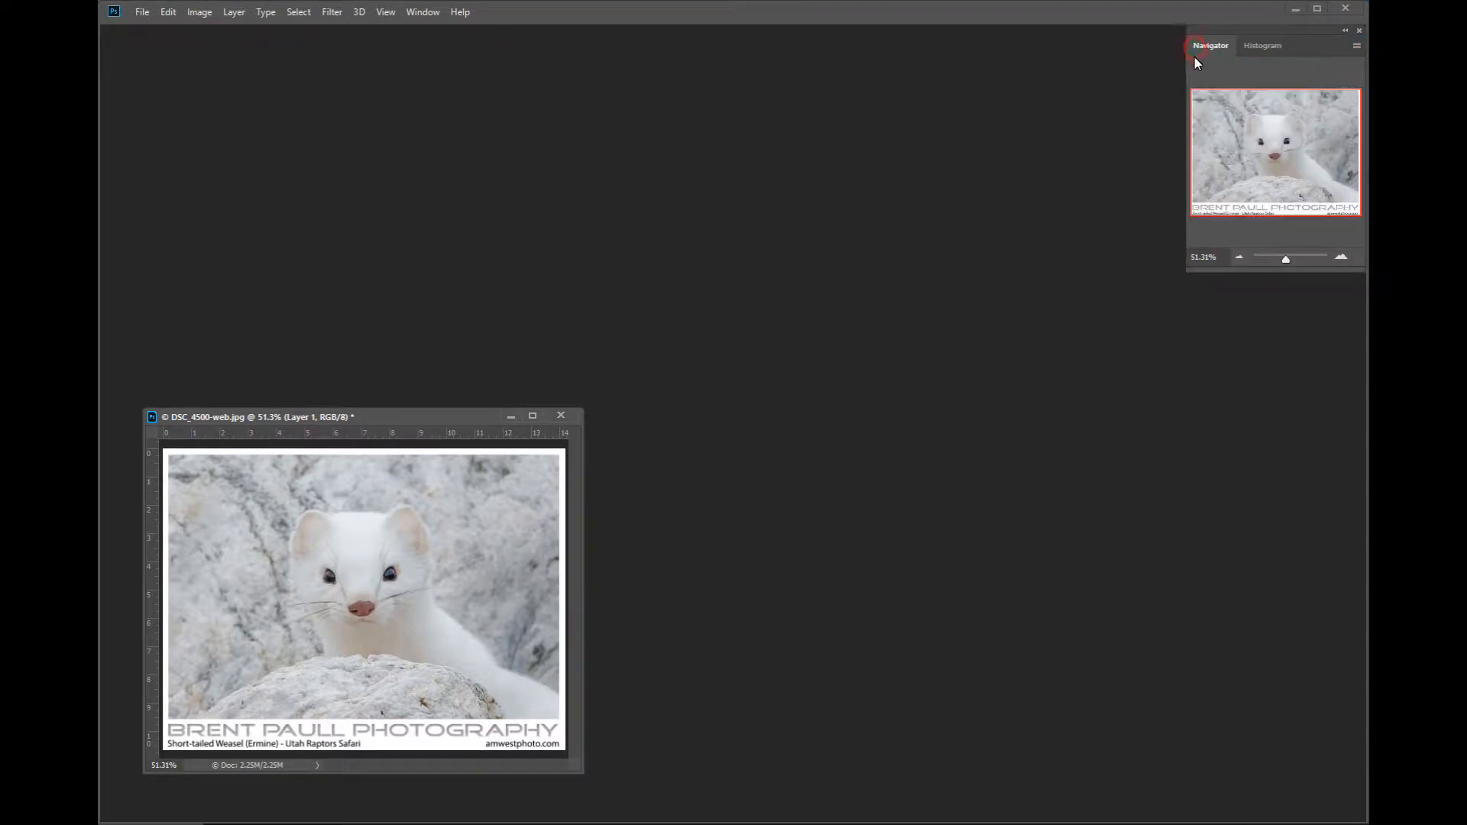
Show the Layers panel and attach it directly beneath the Navigator and Histogram group
click(421, 16)
click(444, 323)
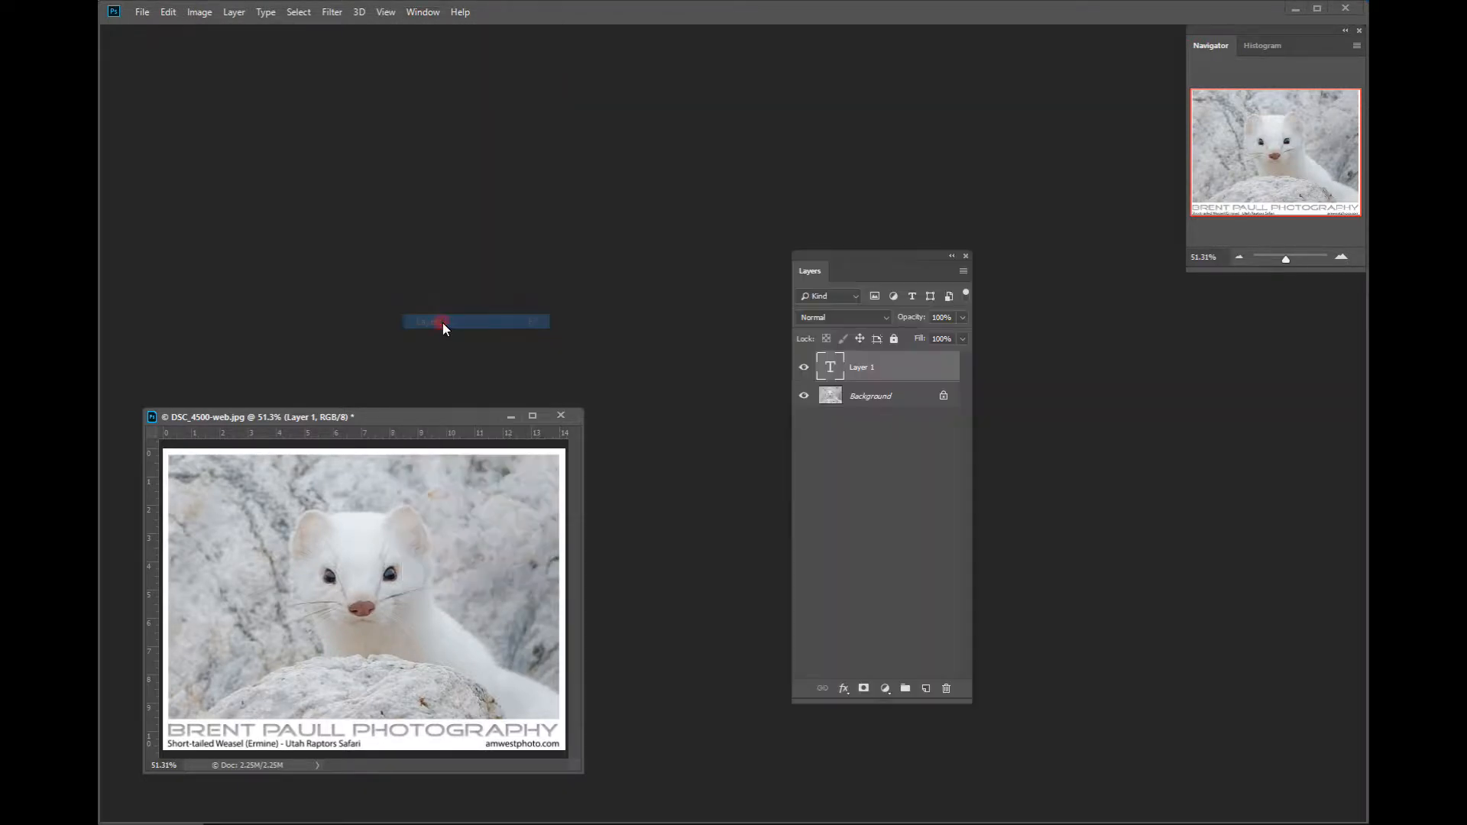
drag(859, 256, 1250, 286)
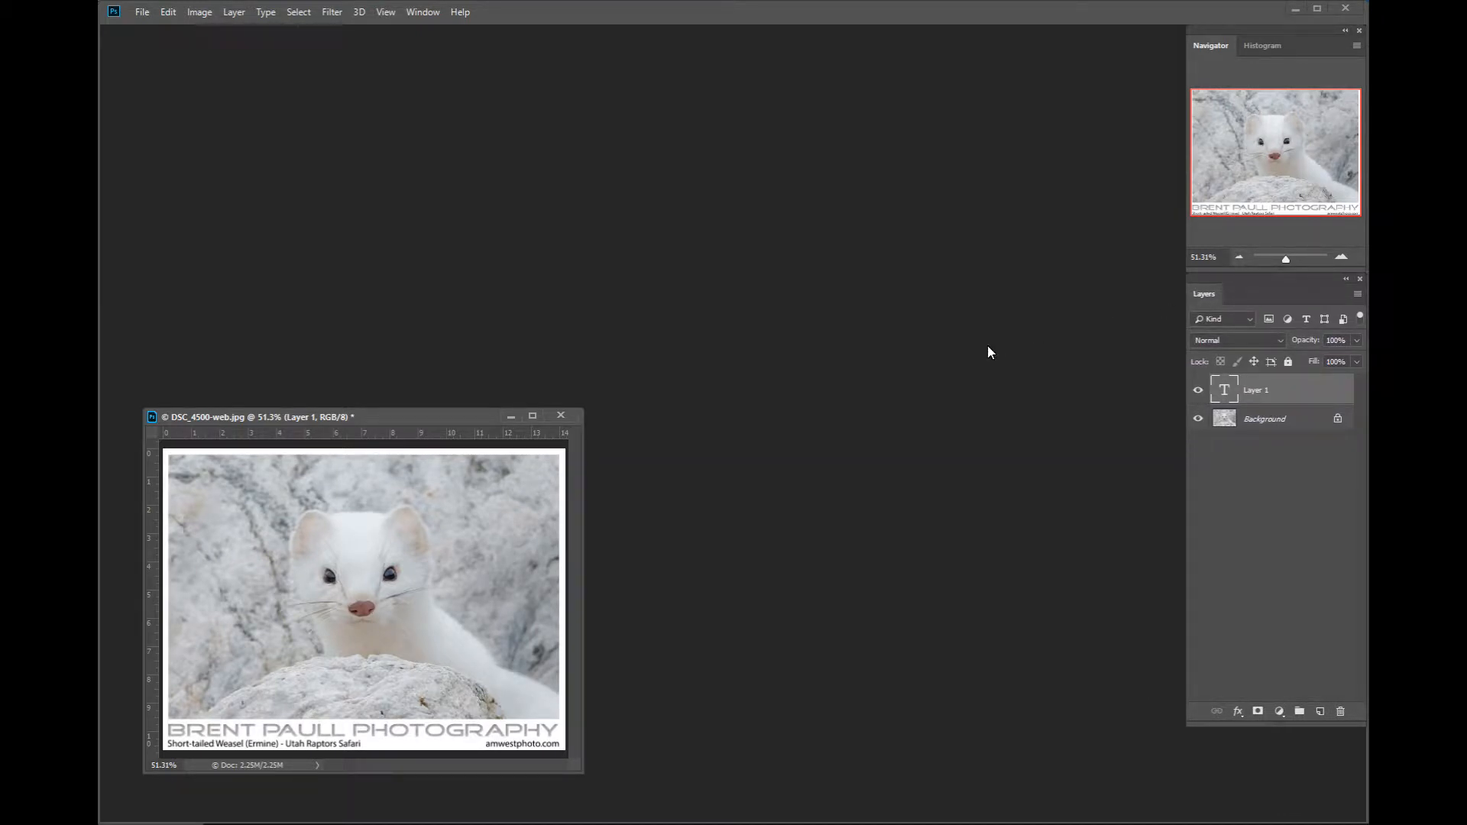
Show the Channels panel, group it with Layers, and leave Layers in front
click(412, 11)
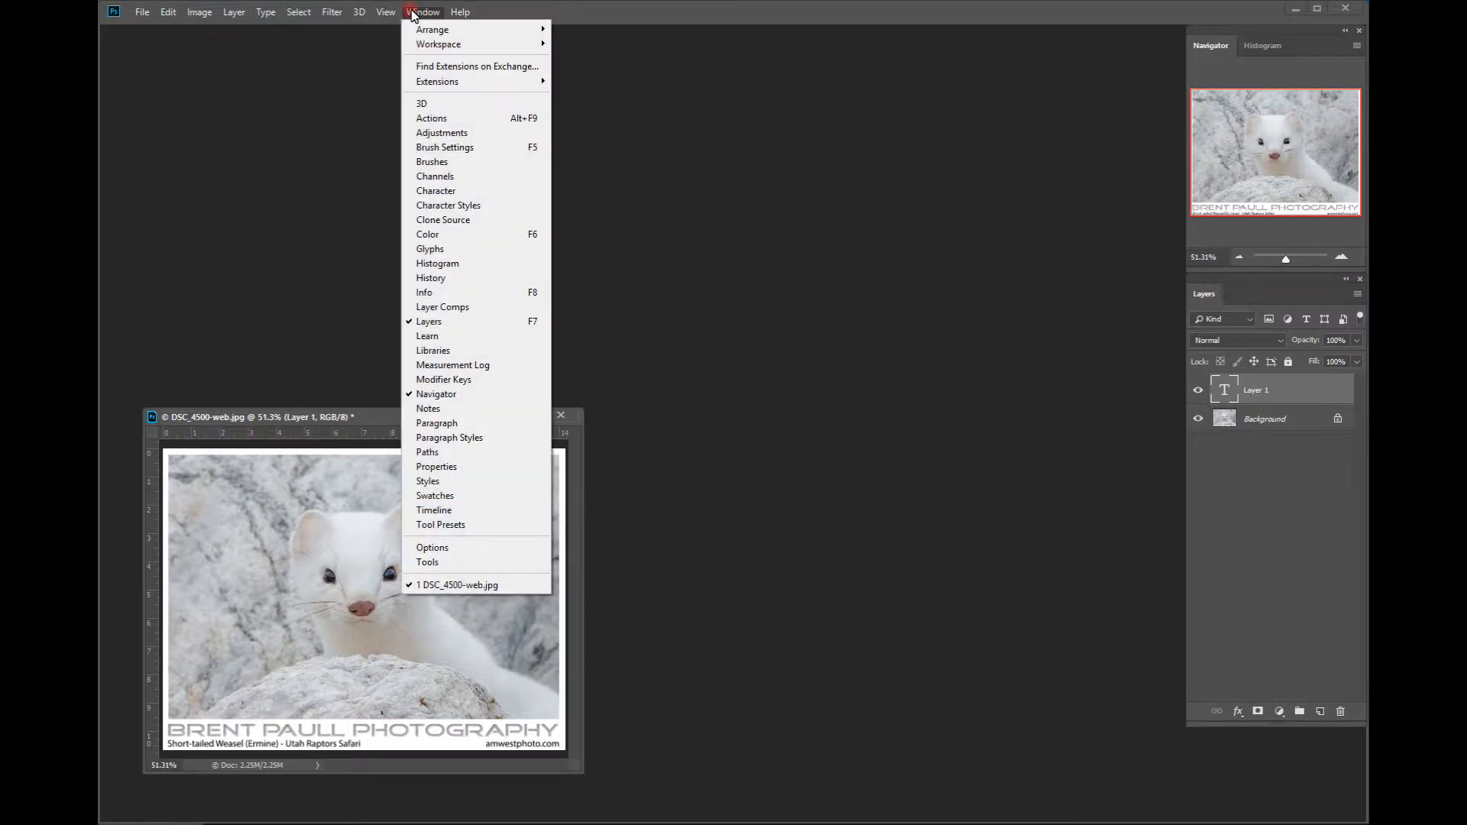
click(448, 178)
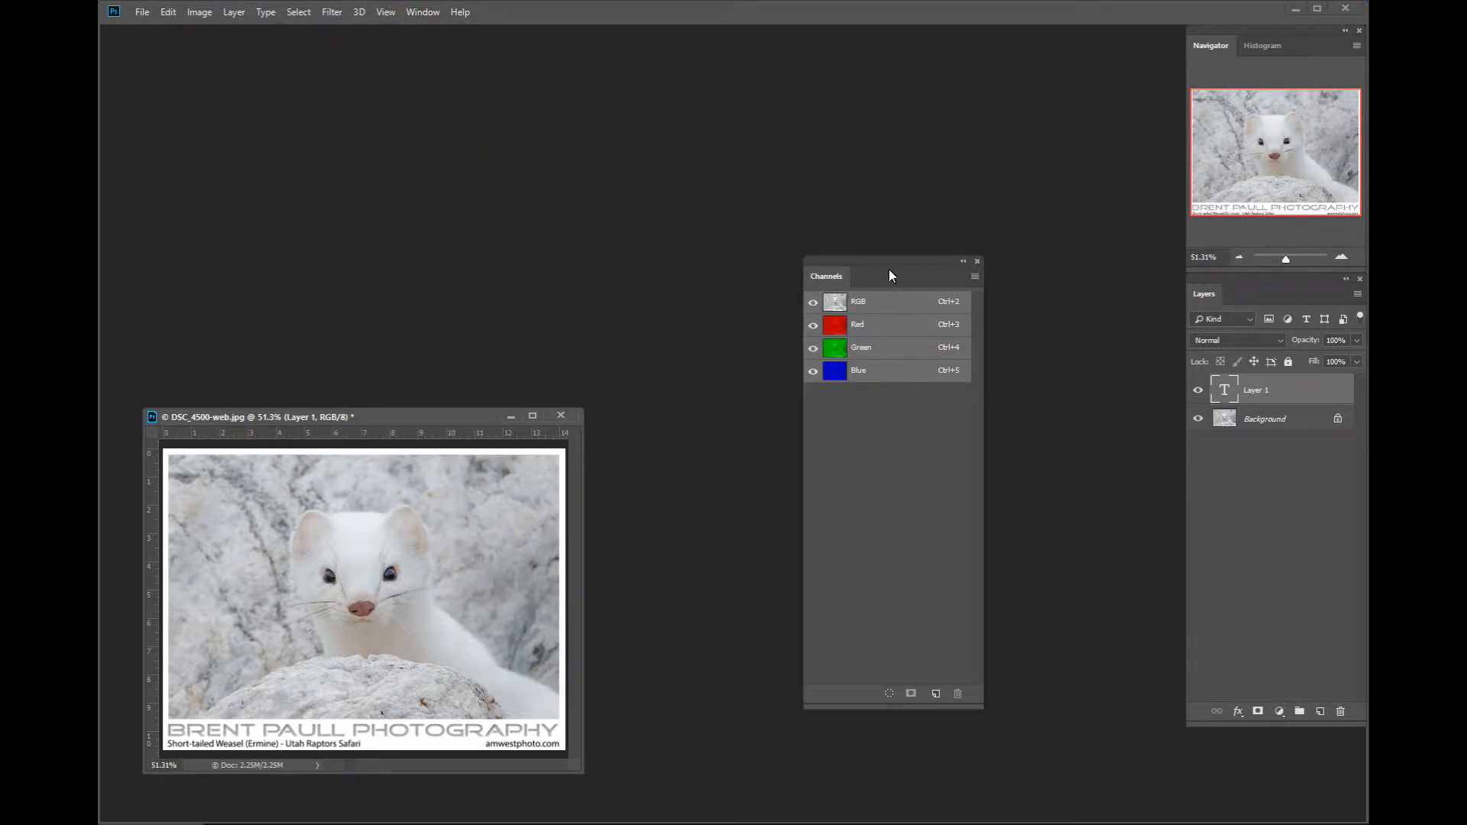
drag(887, 261, 1273, 297)
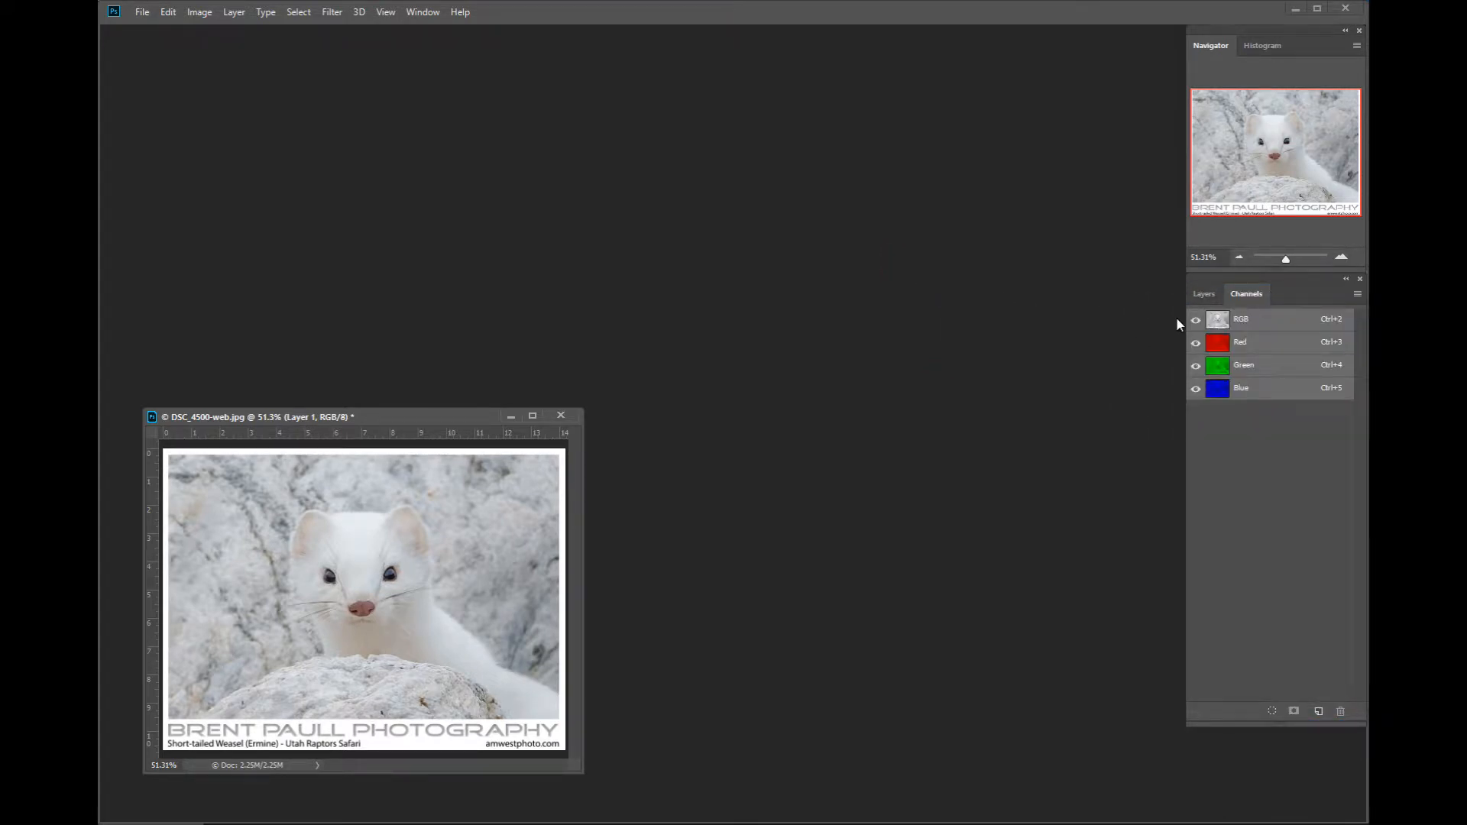
click(1204, 296)
click(1247, 298)
click(1211, 293)
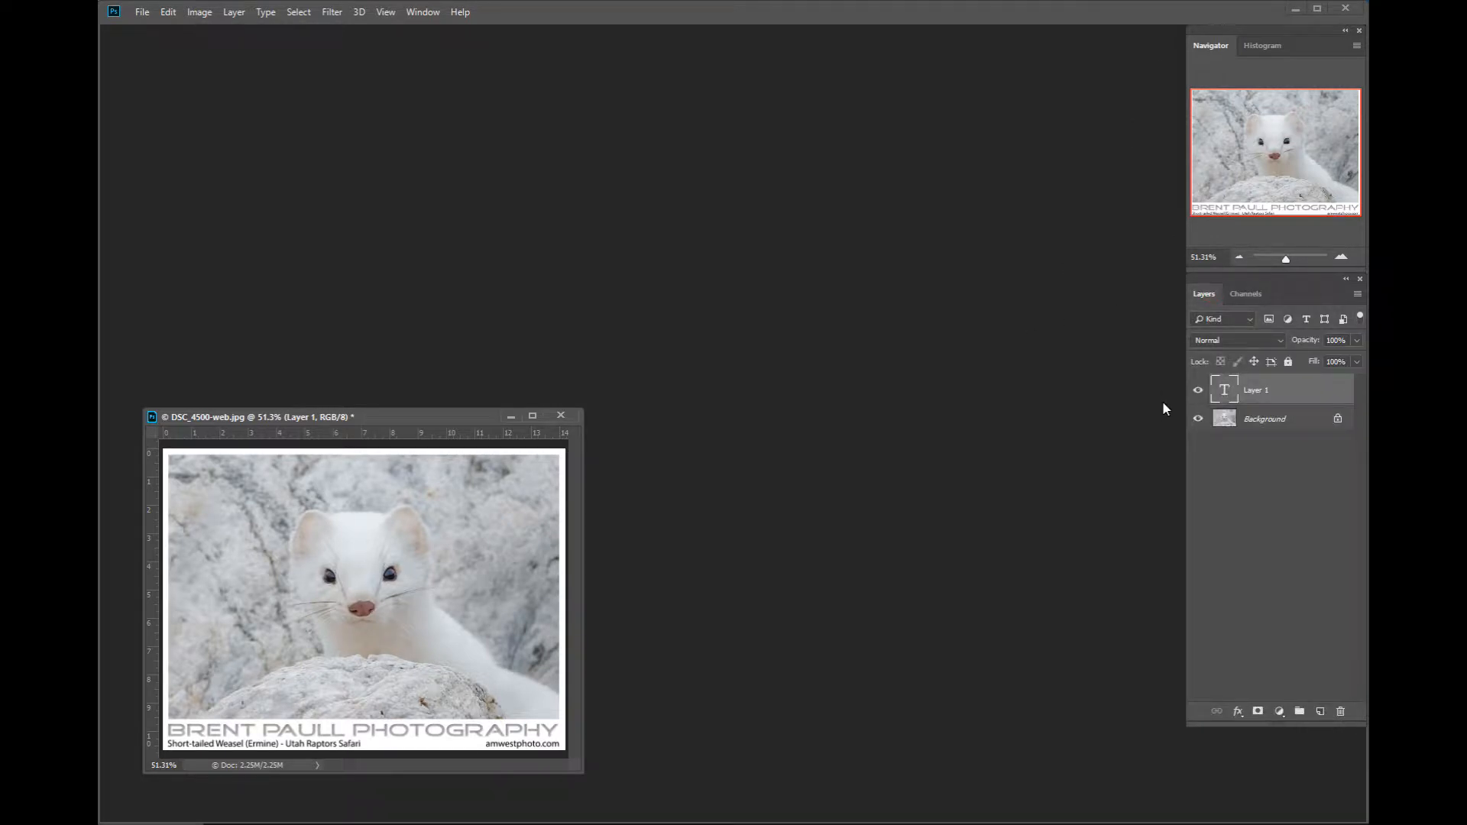
Show the Character and Paragraph panels and stack them as collapsed icons alongside the Navigator panel, Character above Paragraph
click(418, 15)
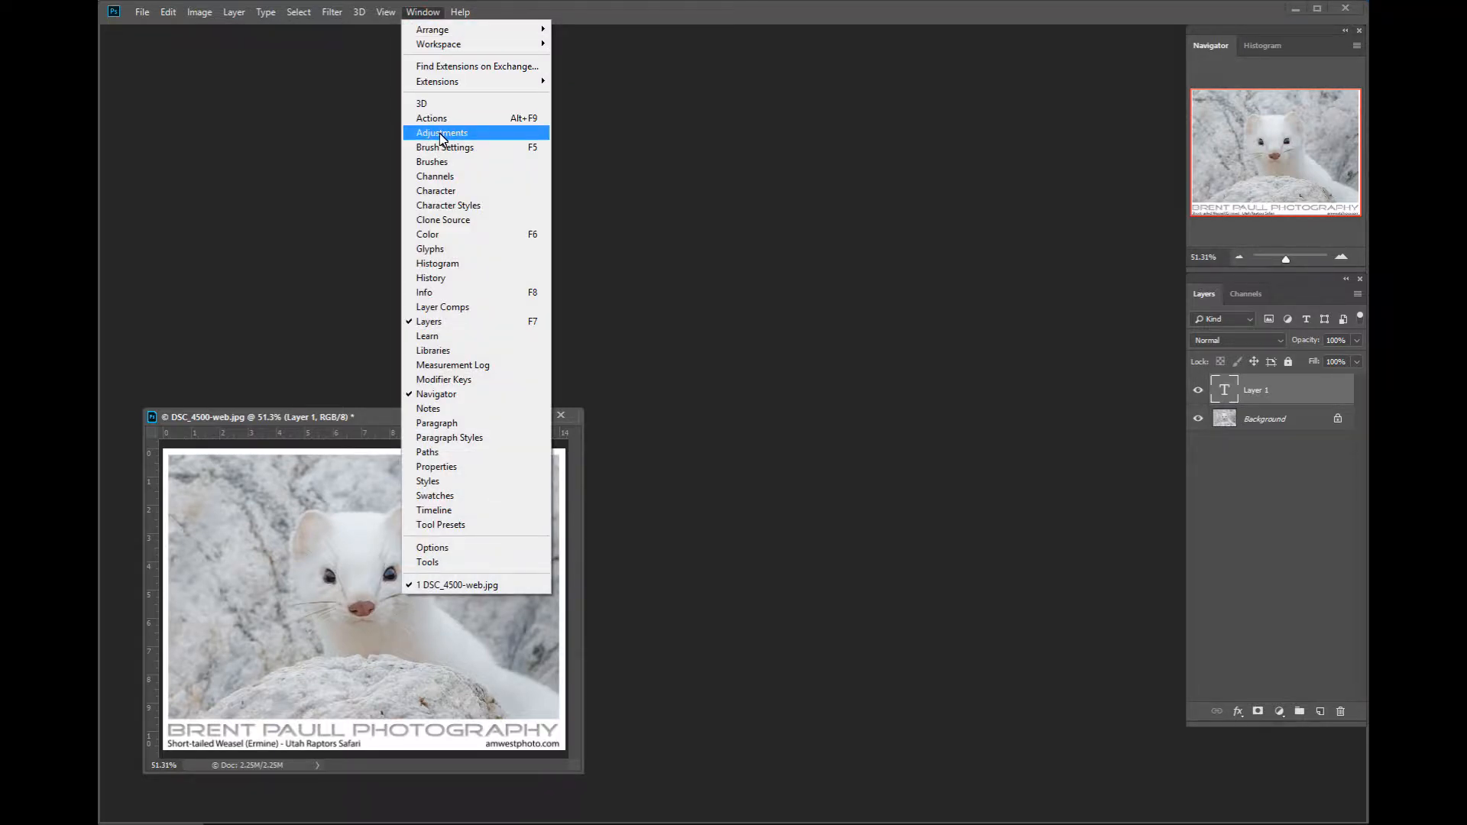
click(451, 192)
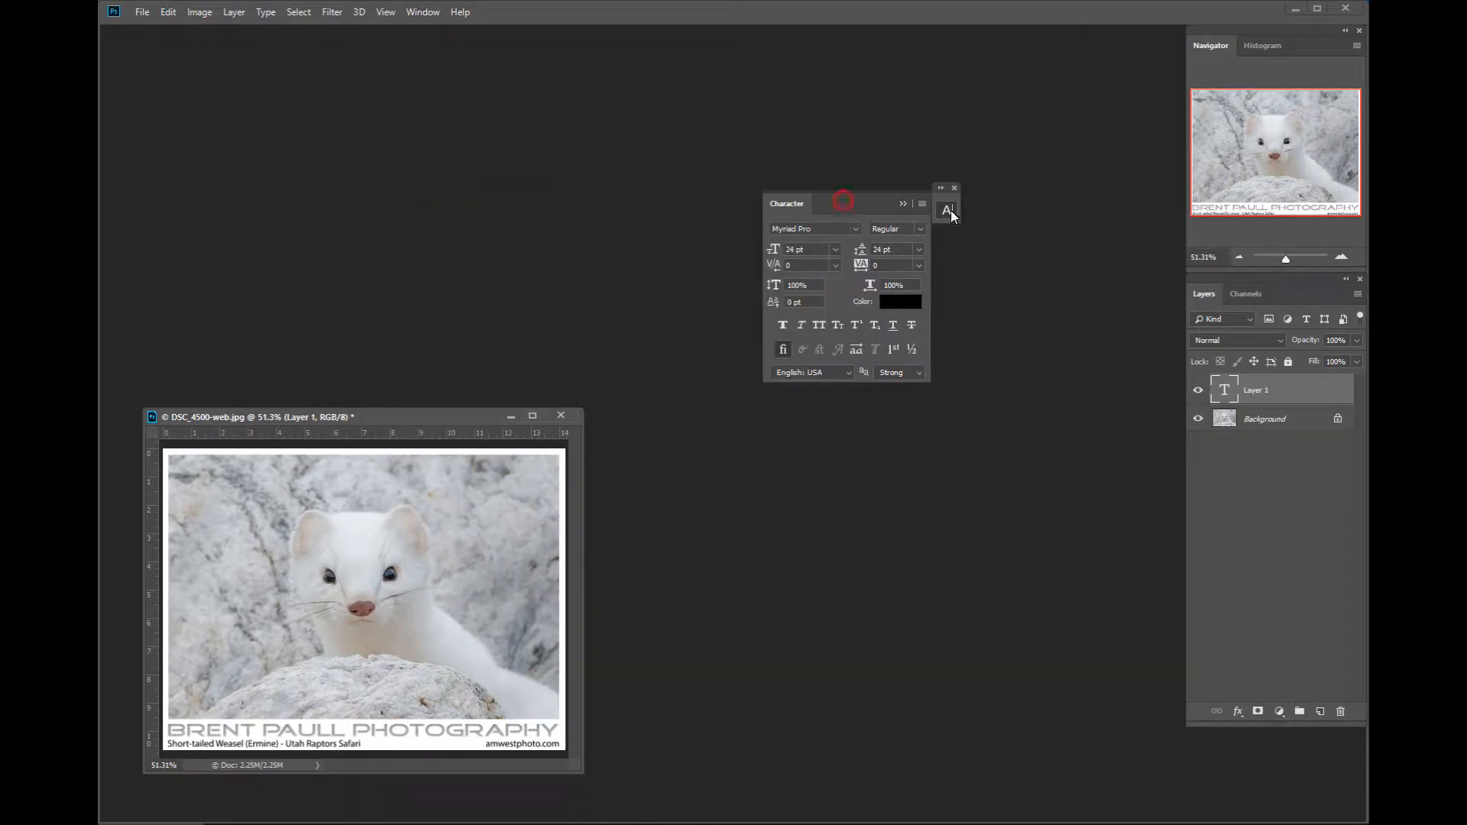
drag(951, 199, 988, 196)
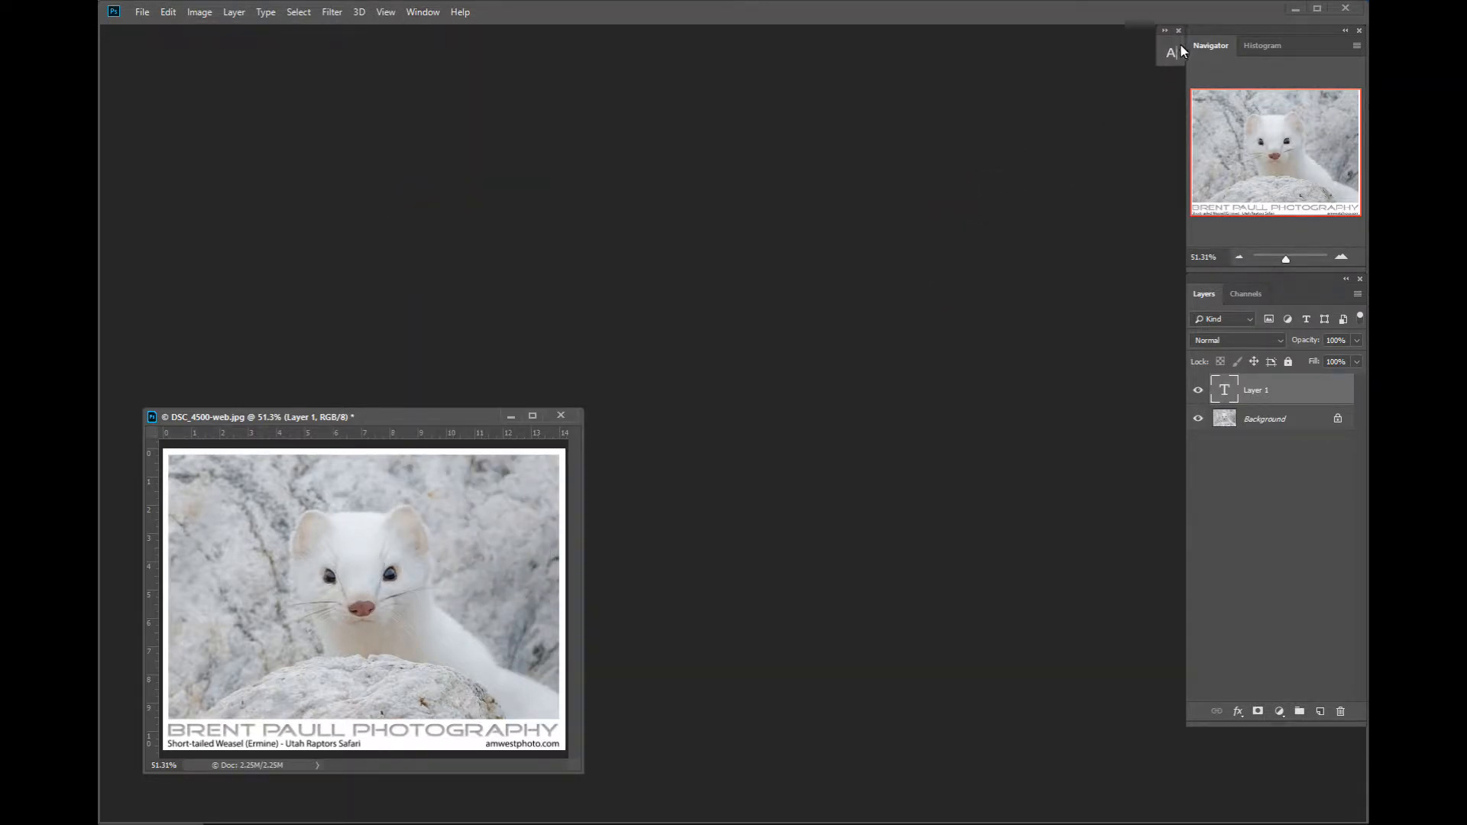
click(417, 12)
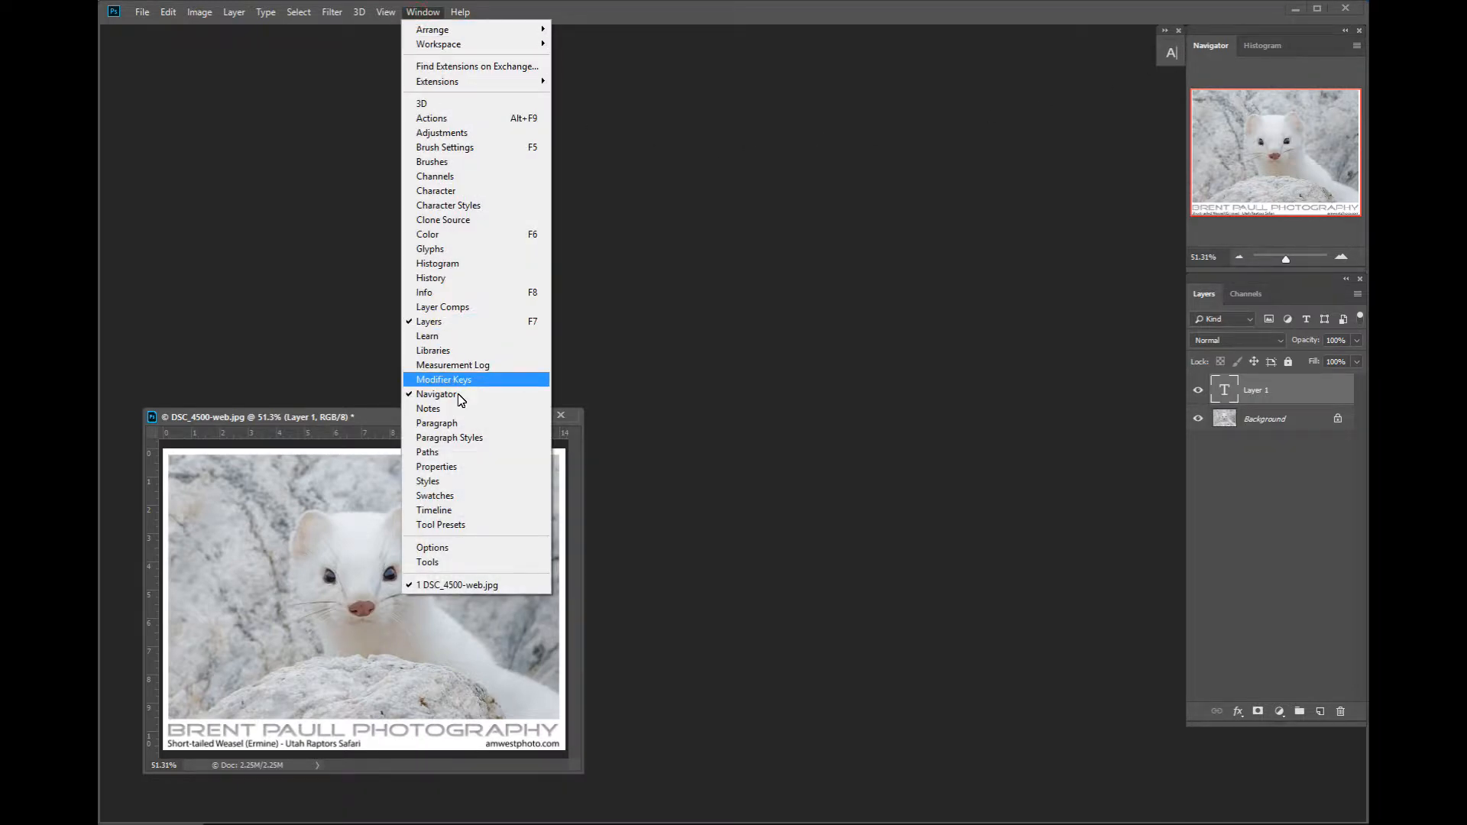
click(453, 423)
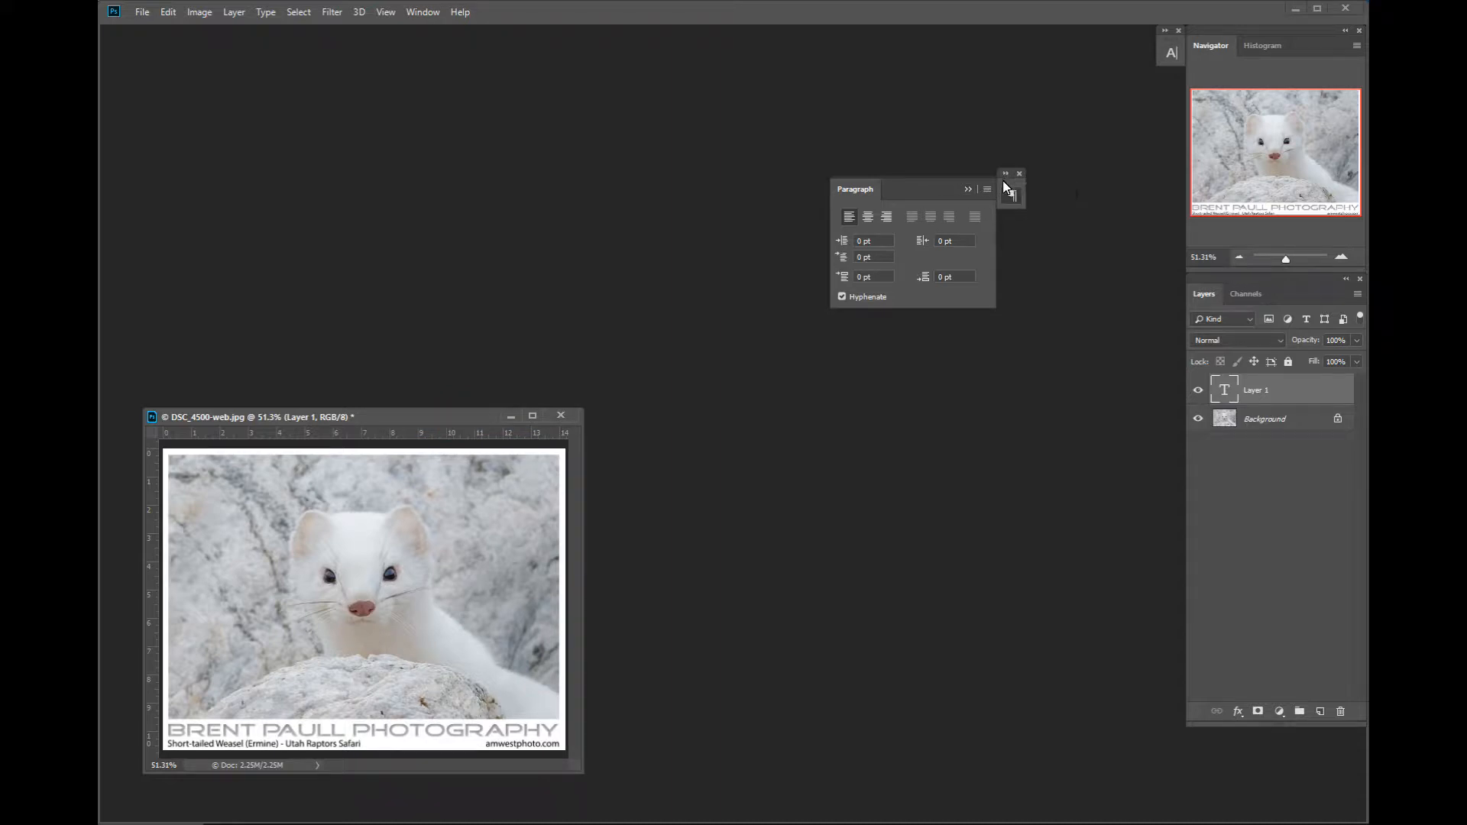
drag(1010, 191, 1162, 89)
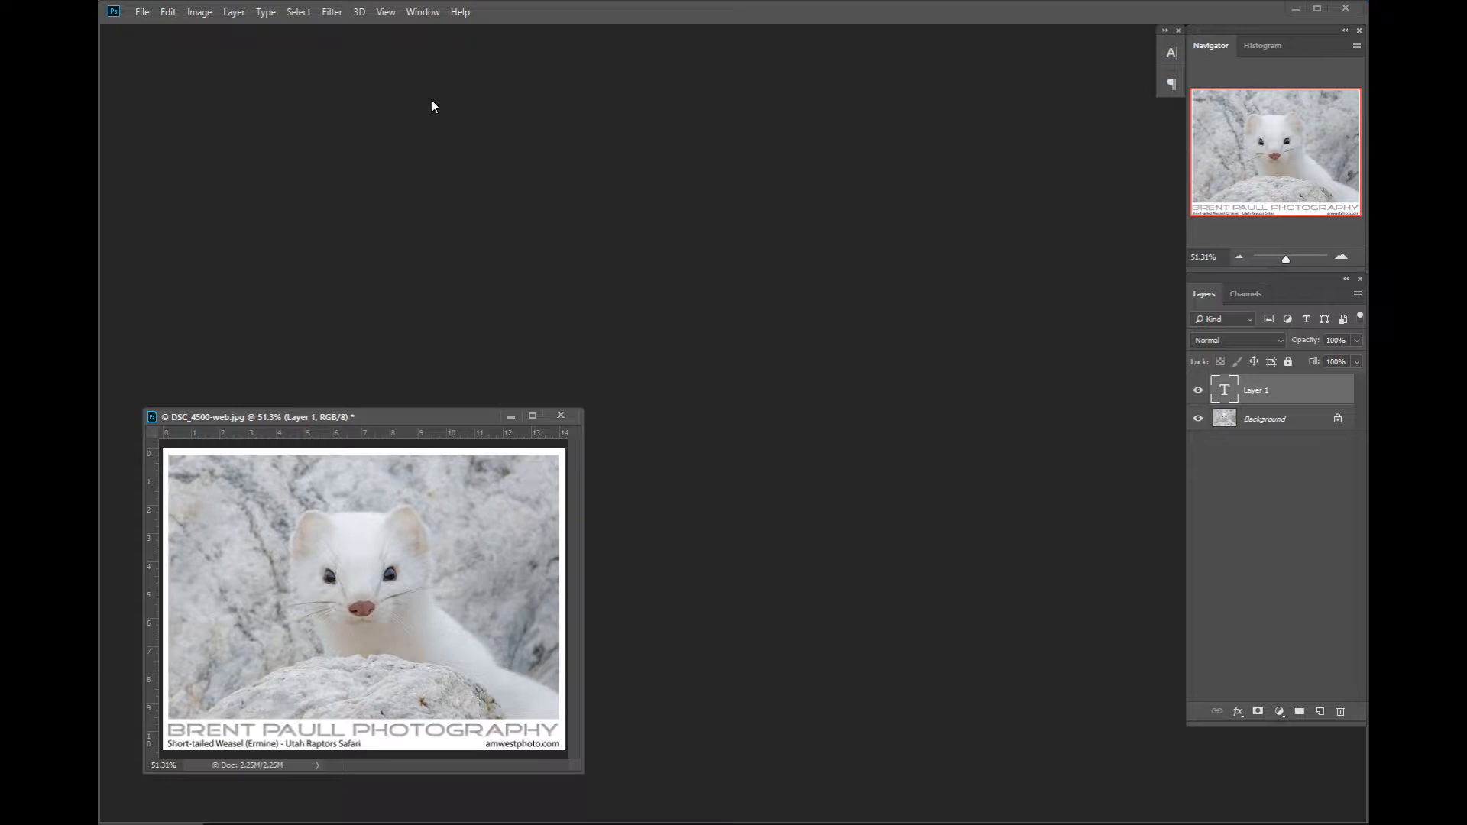
Show the Luminosity Masks extension and add its icon beneath Paragraph in the collapsed icon column
click(421, 14)
mouse_move(453, 84)
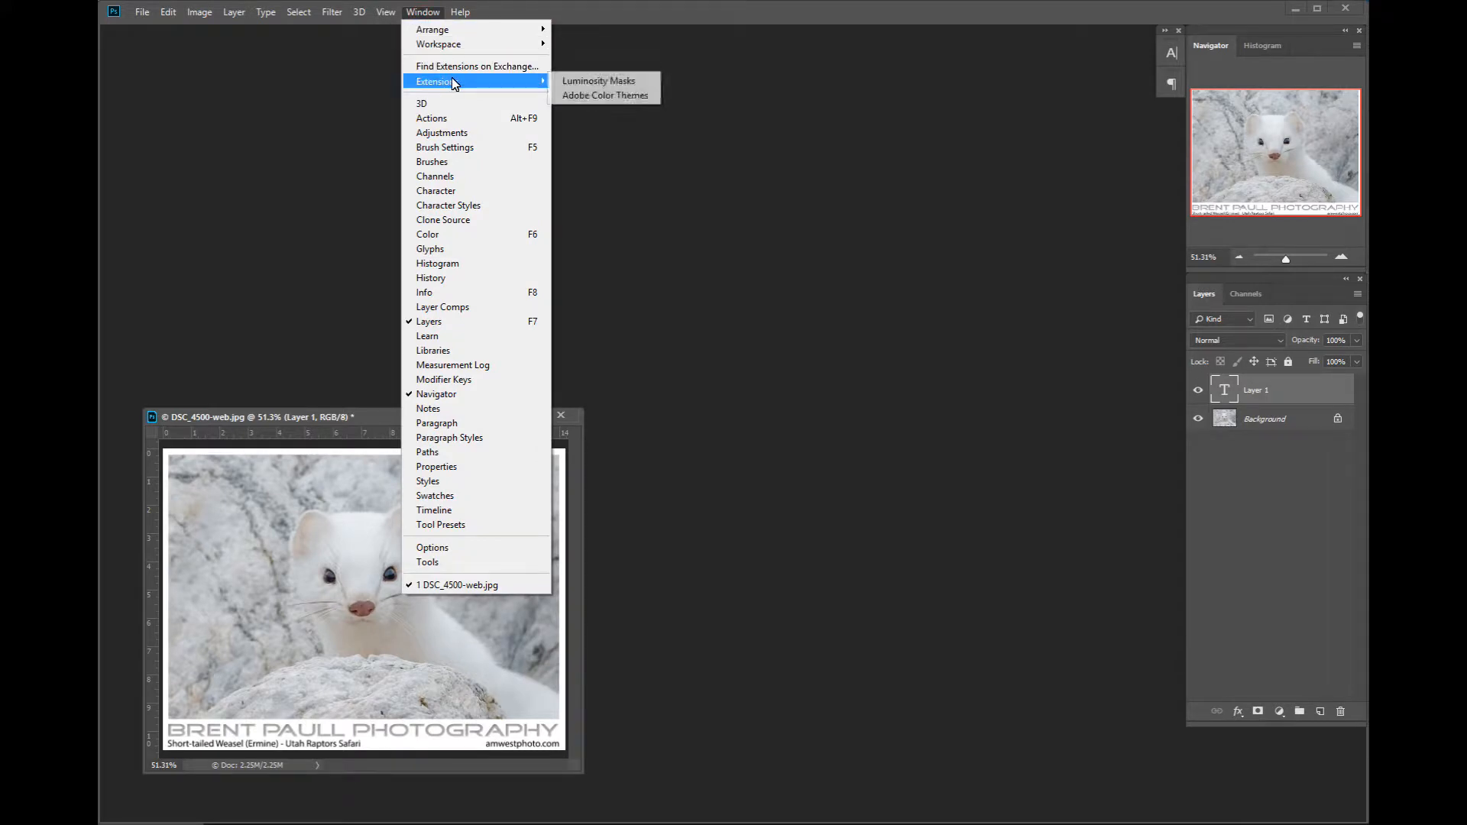
click(621, 84)
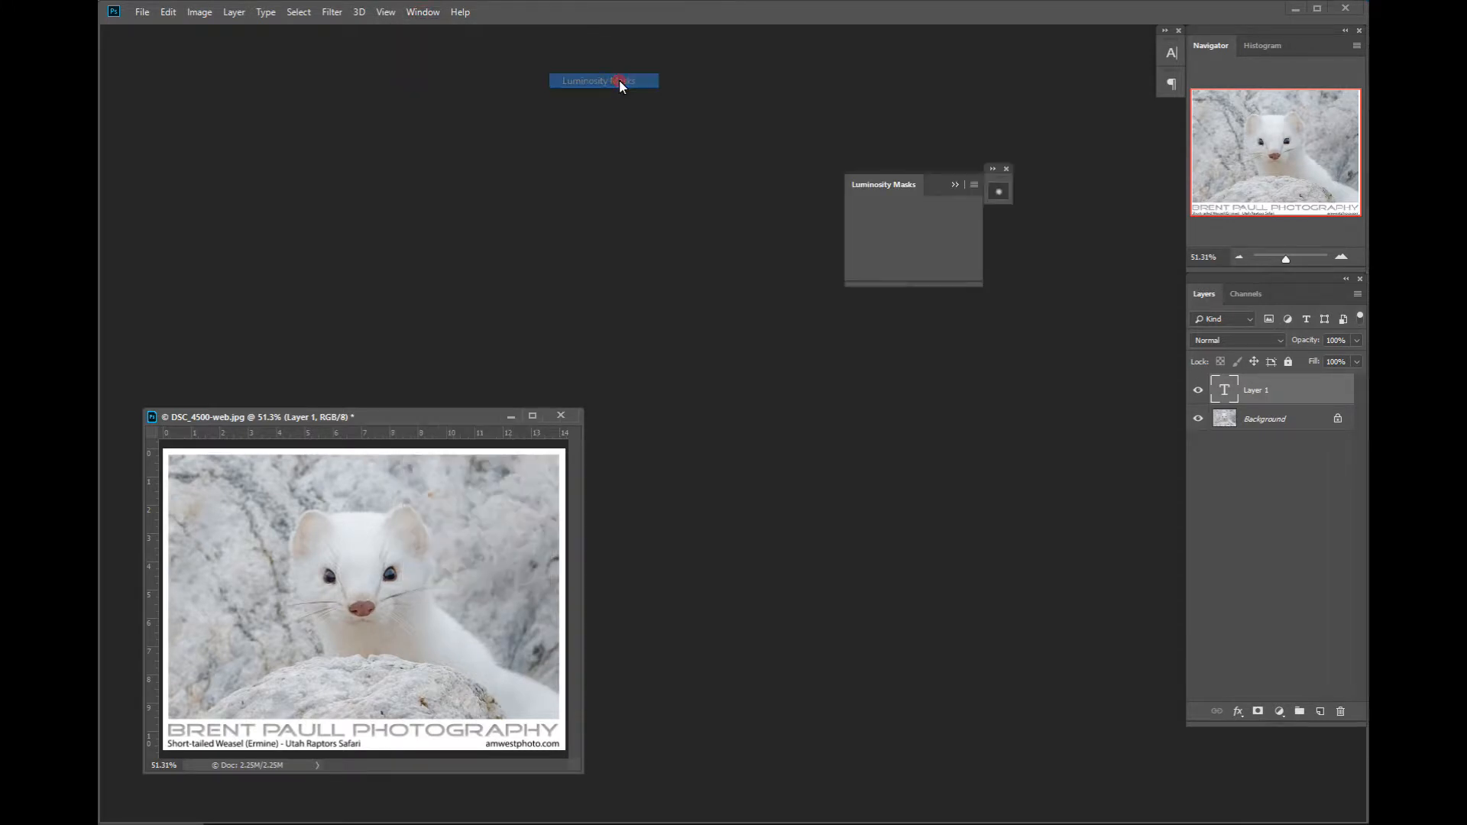
click(998, 185)
drag(999, 183, 1173, 125)
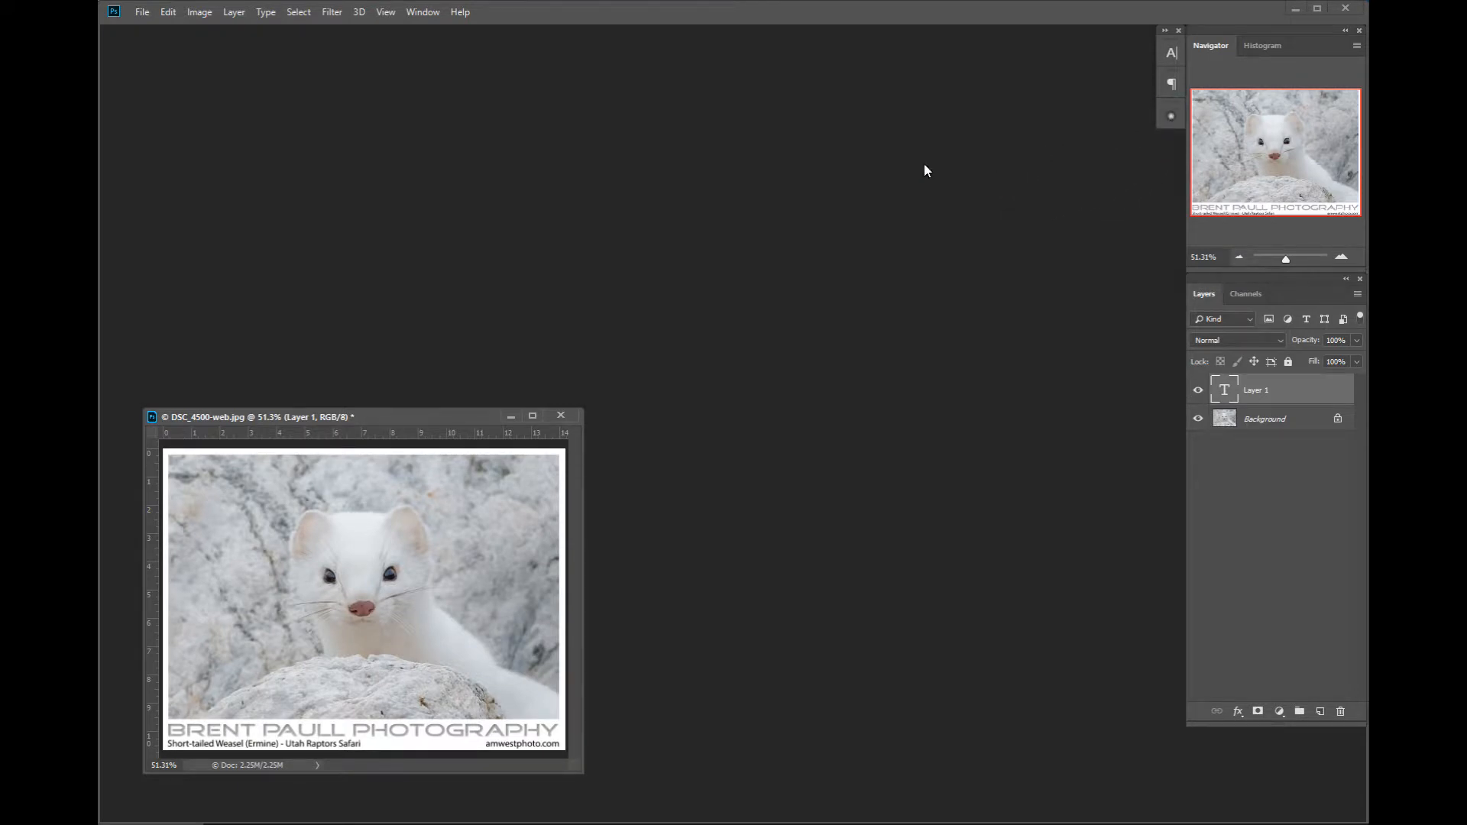
Show the Adjustments panel and add its icon beneath Luminosity Masks in the collapsed column
click(423, 12)
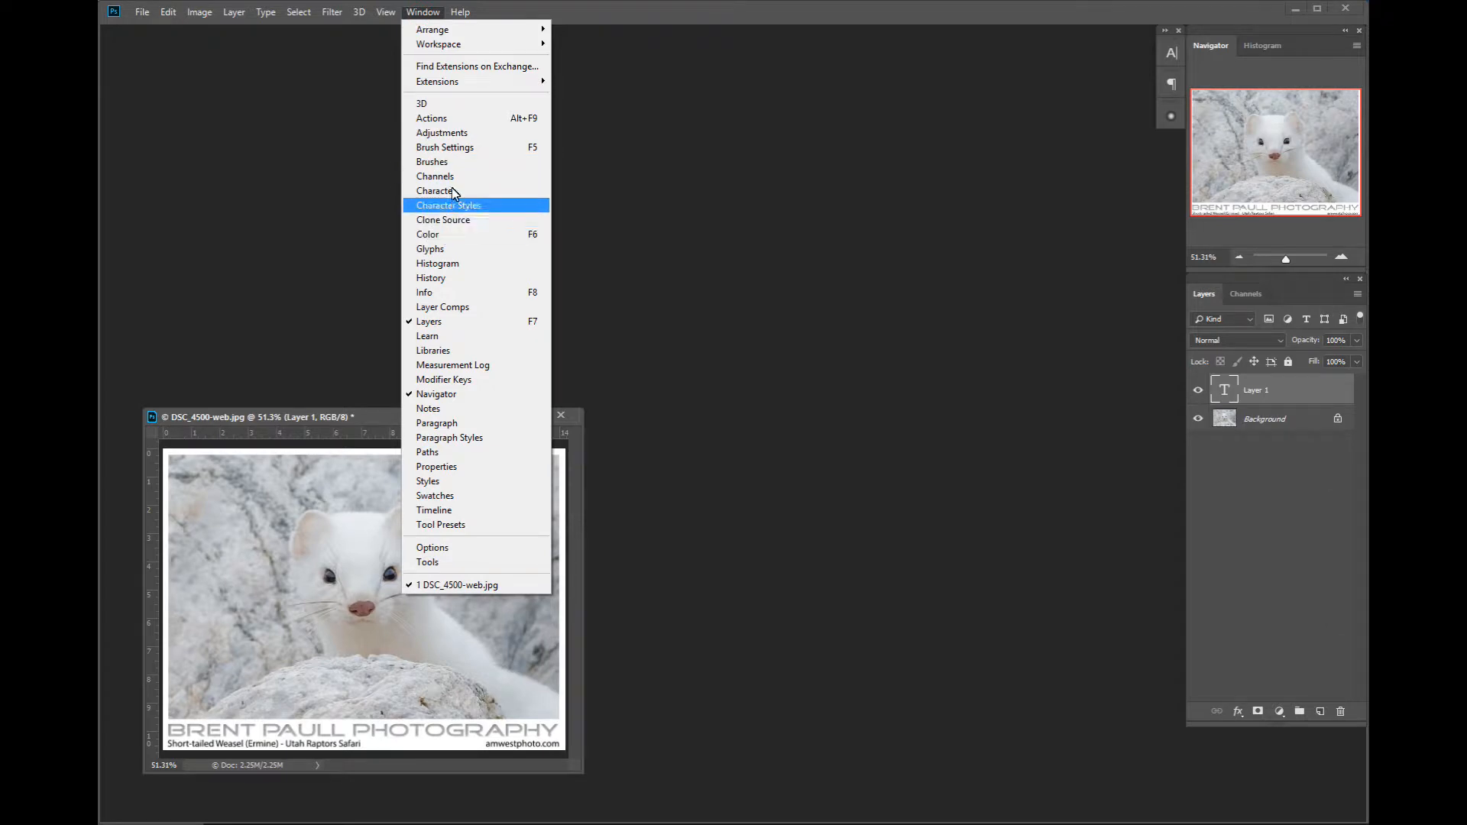
click(454, 133)
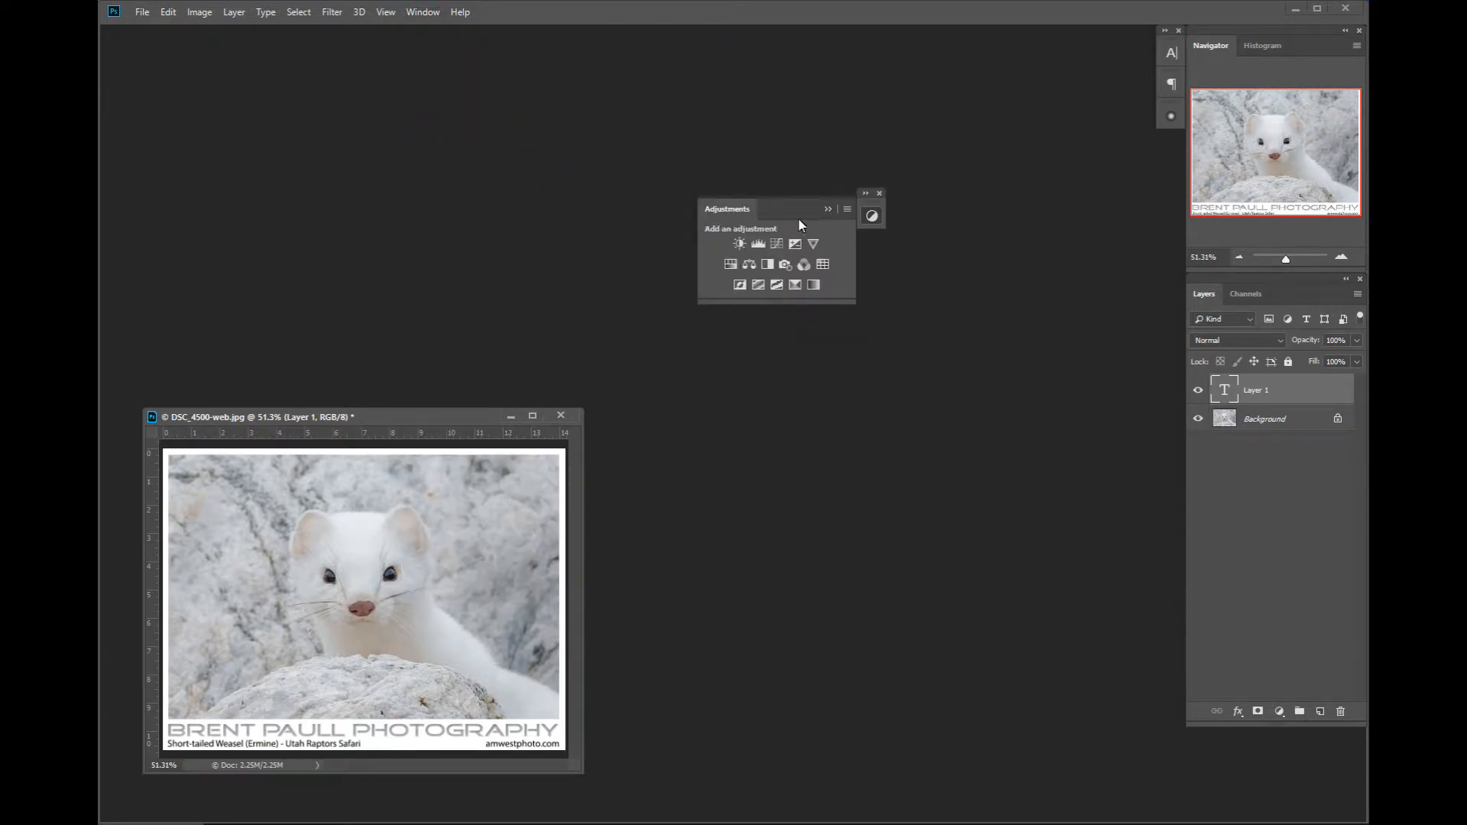
drag(871, 214, 1167, 160)
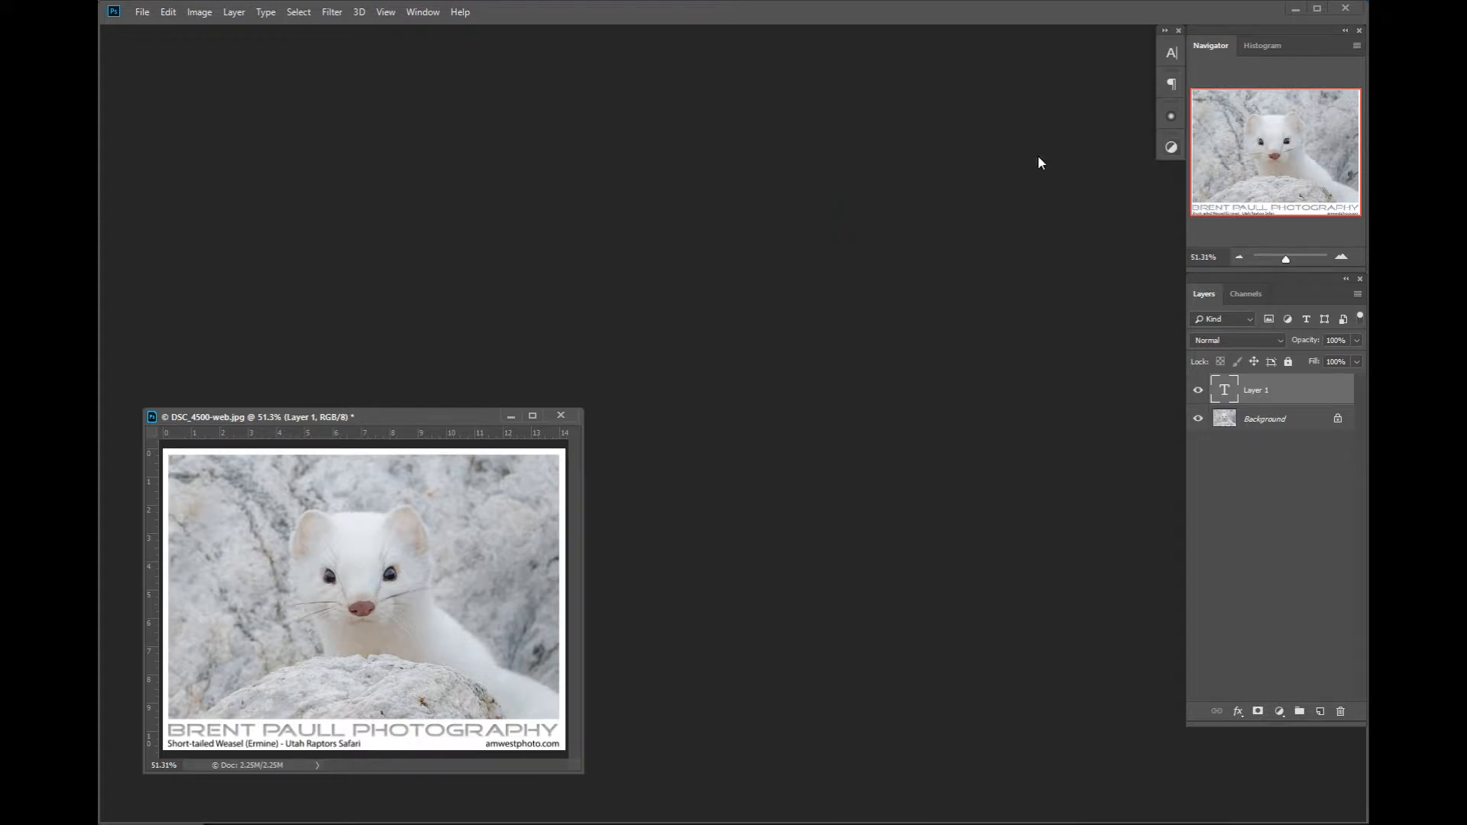
click(419, 16)
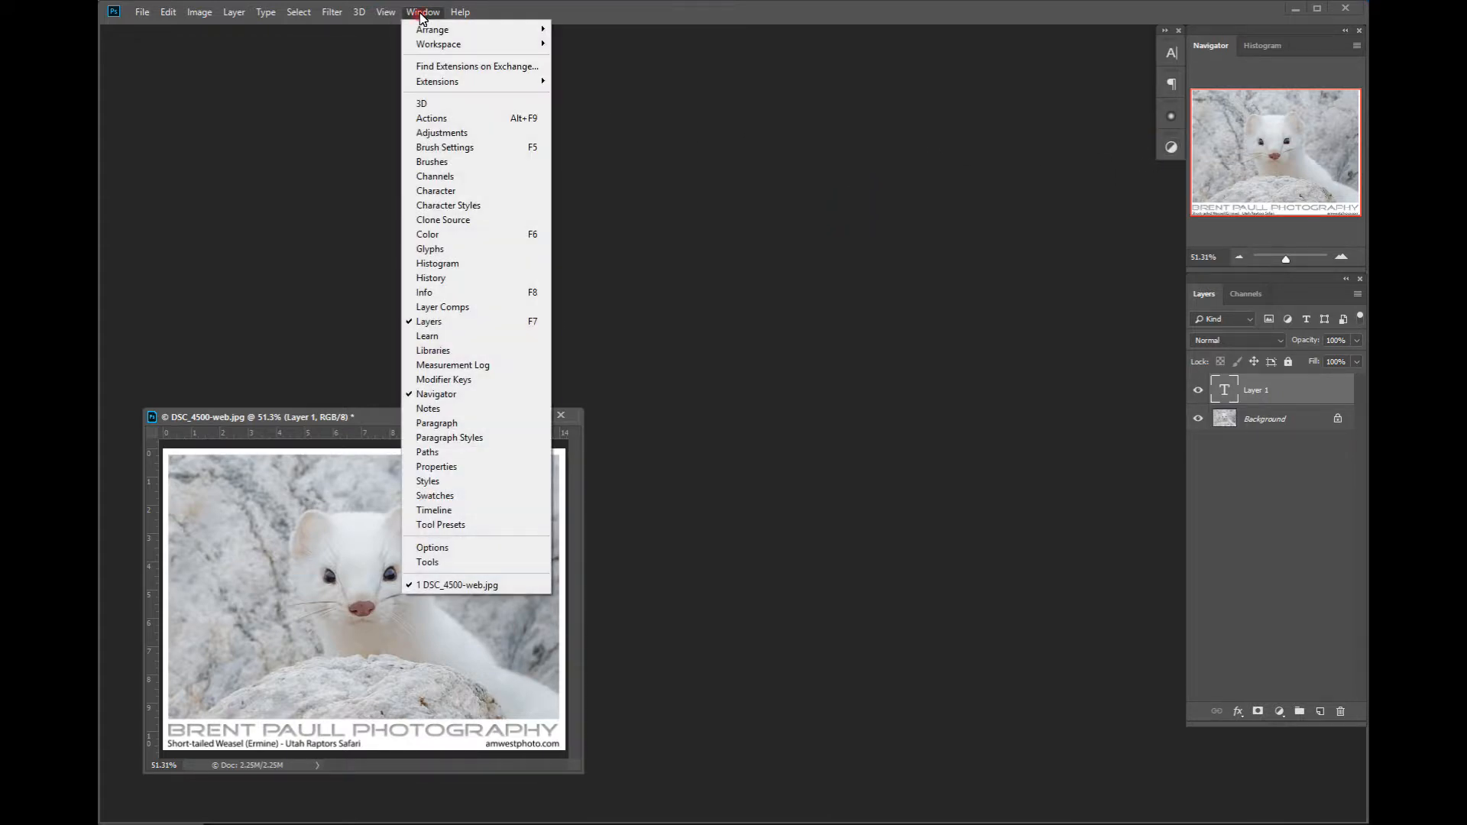
click(471, 293)
click(752, 137)
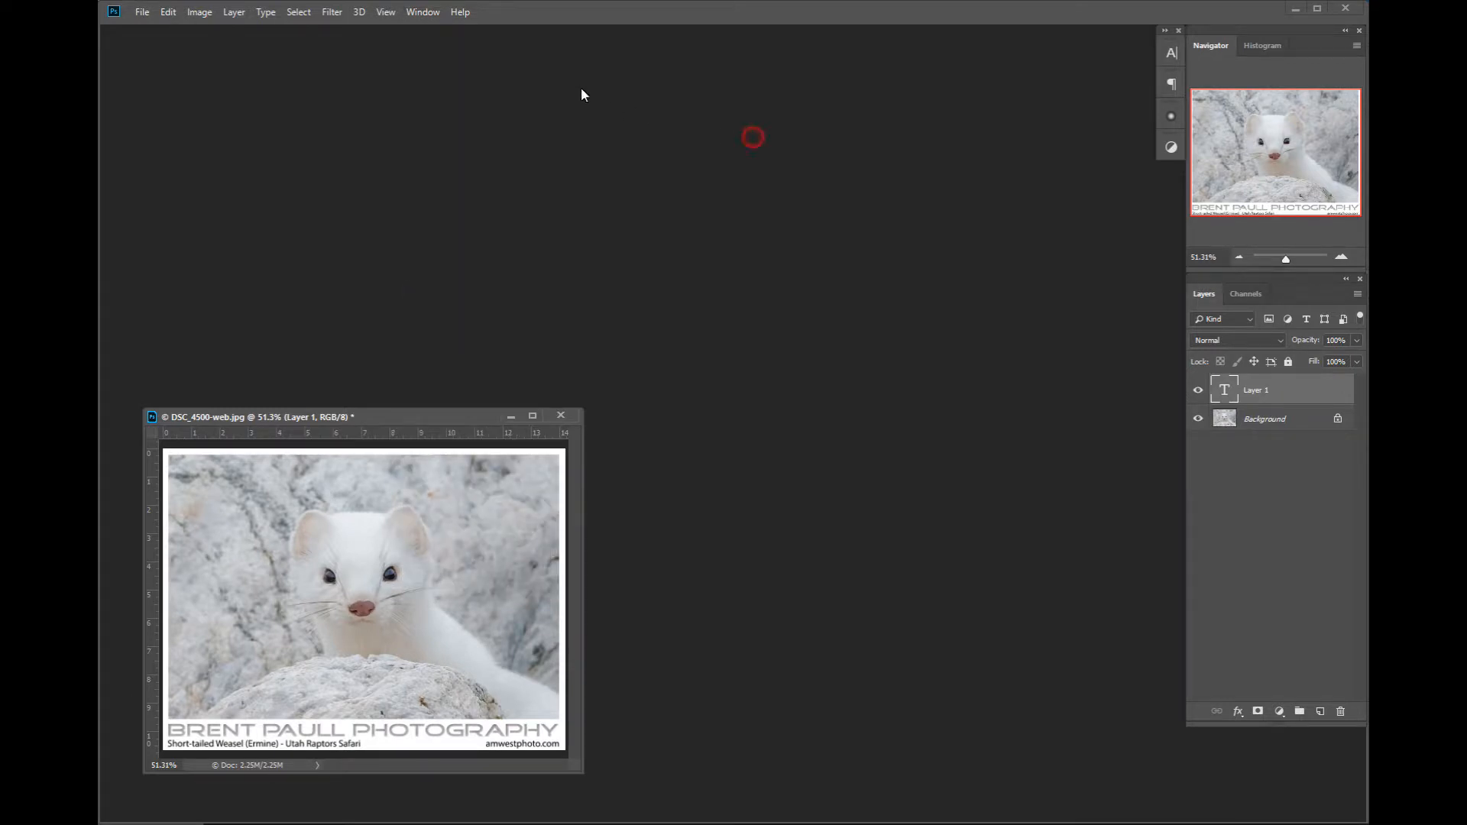
Show the History panel and add its icon beneath Adjustments in the collapsed column
click(423, 13)
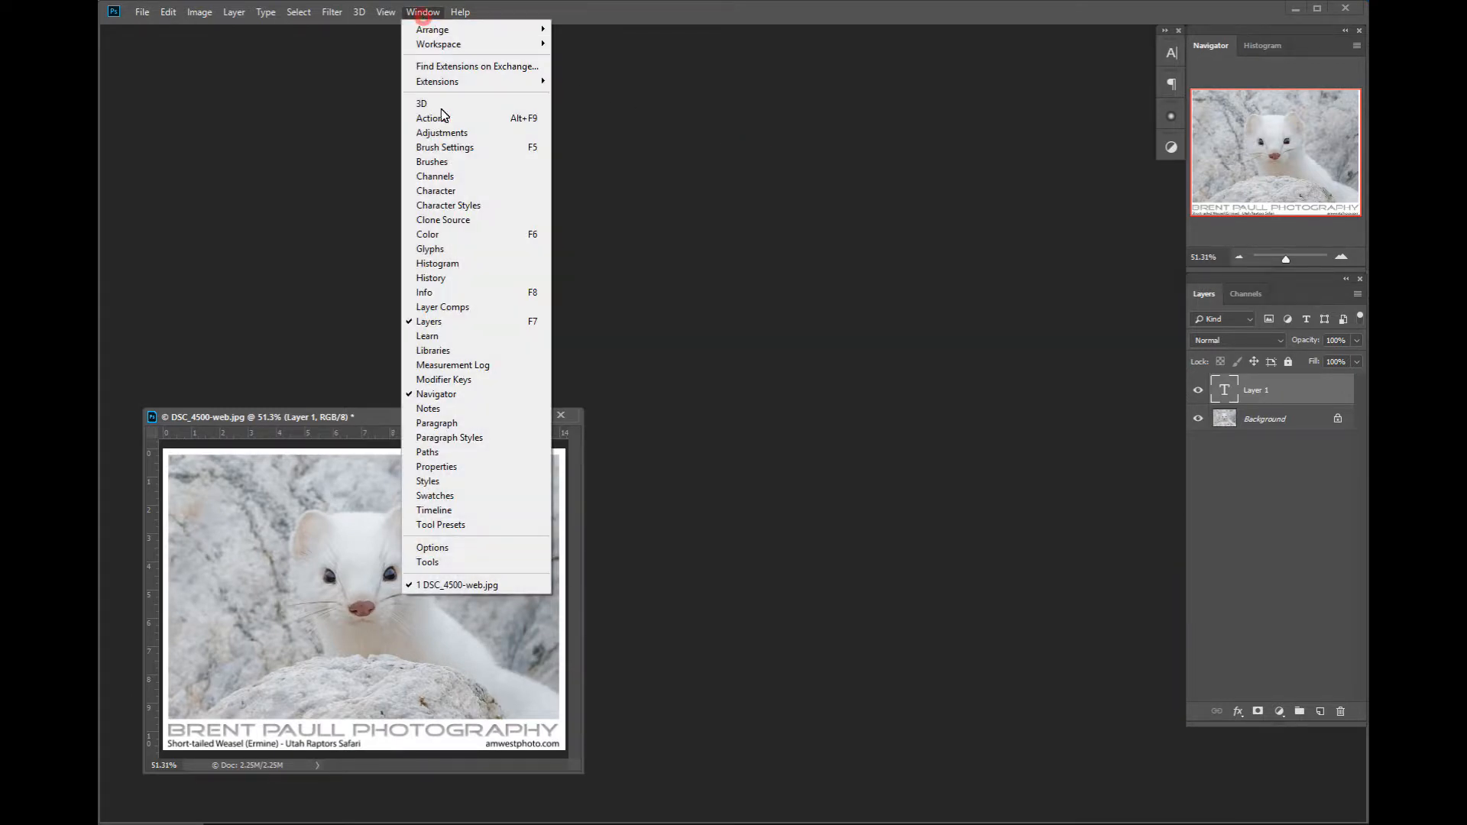
click(471, 278)
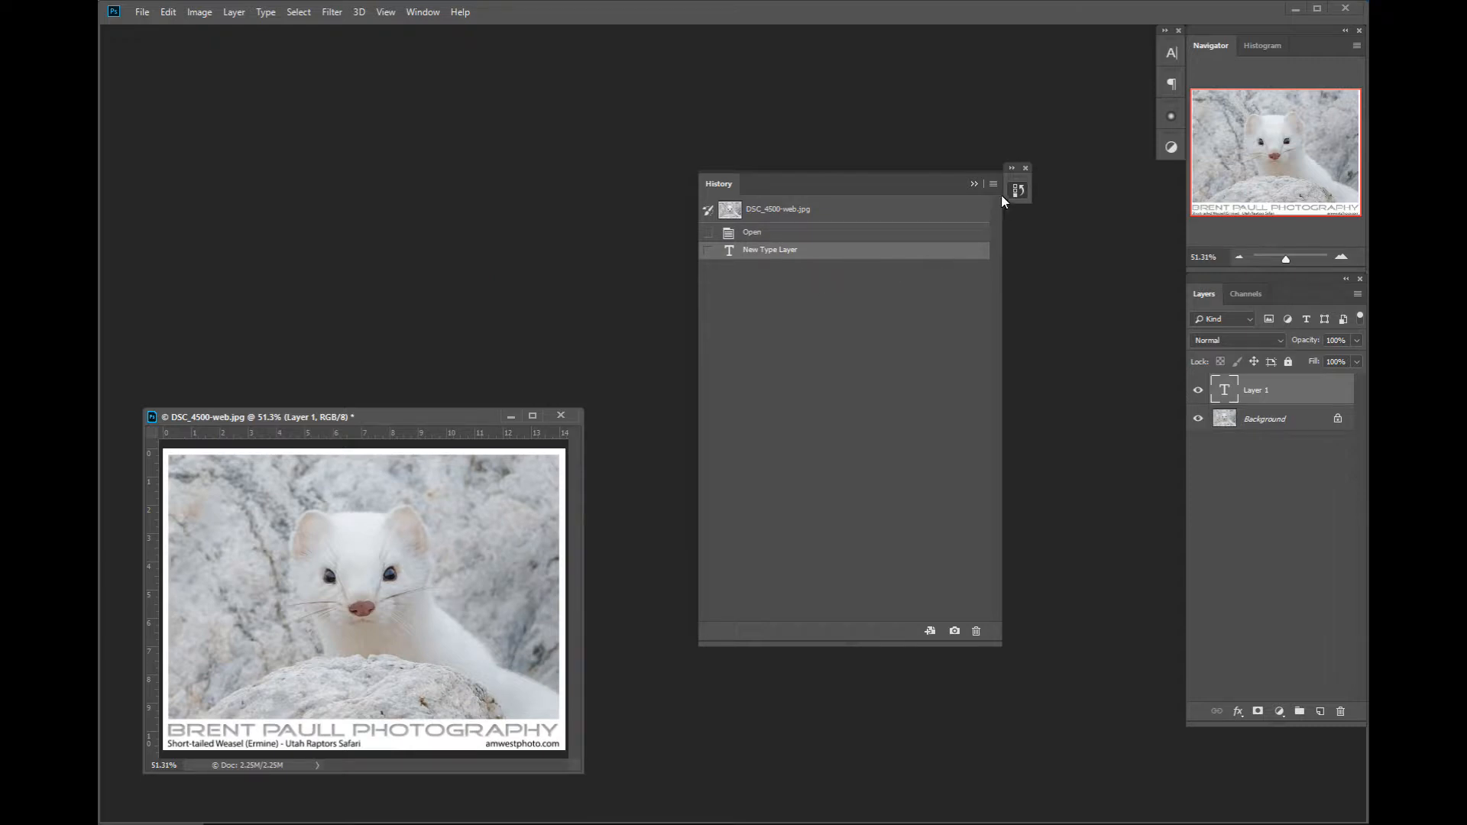
drag(1015, 175, 1173, 180)
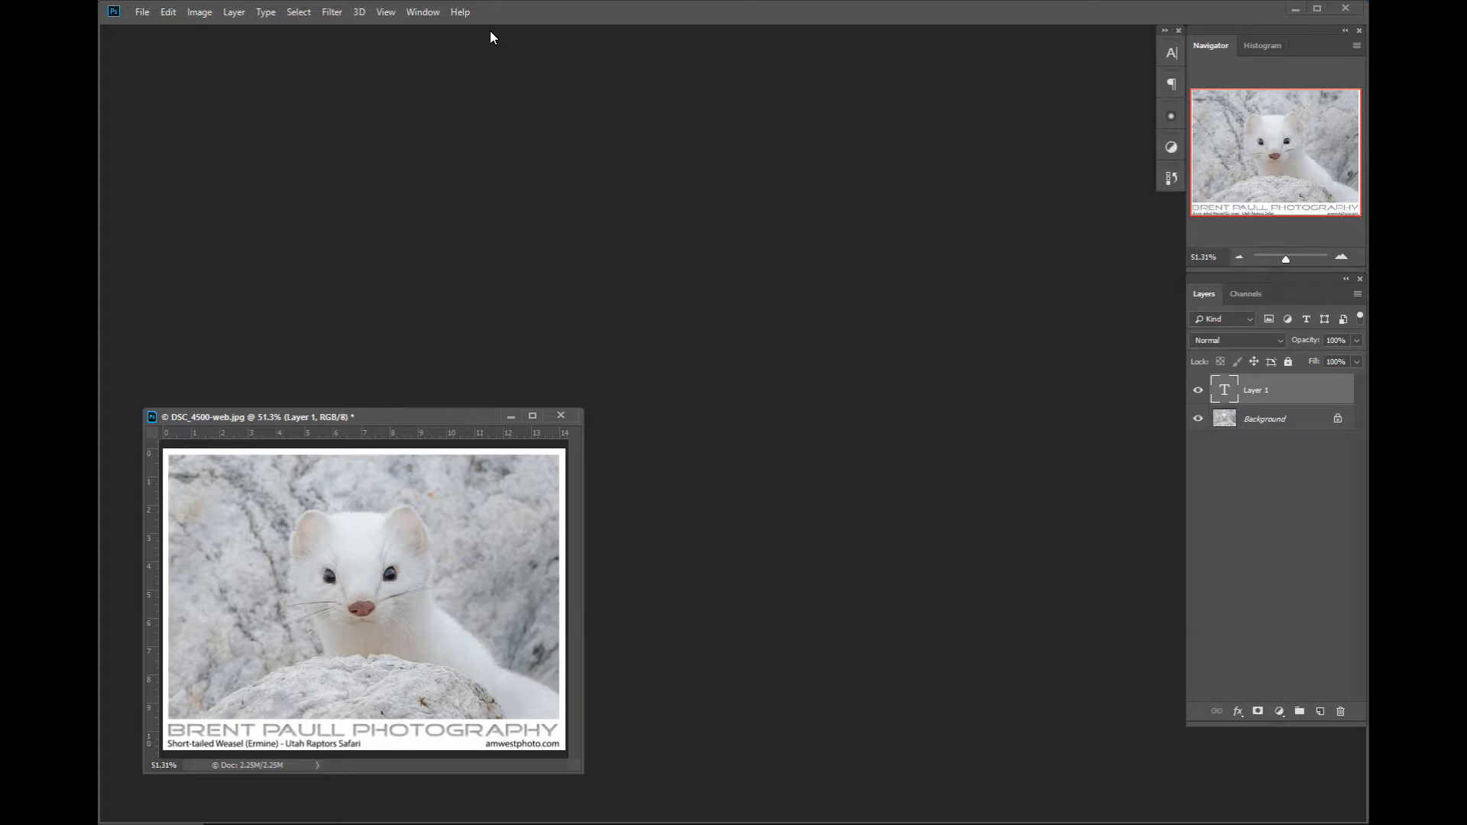
Show the Actions panel and place it next to the collapsed icon column, then display the Tools panel
click(421, 12)
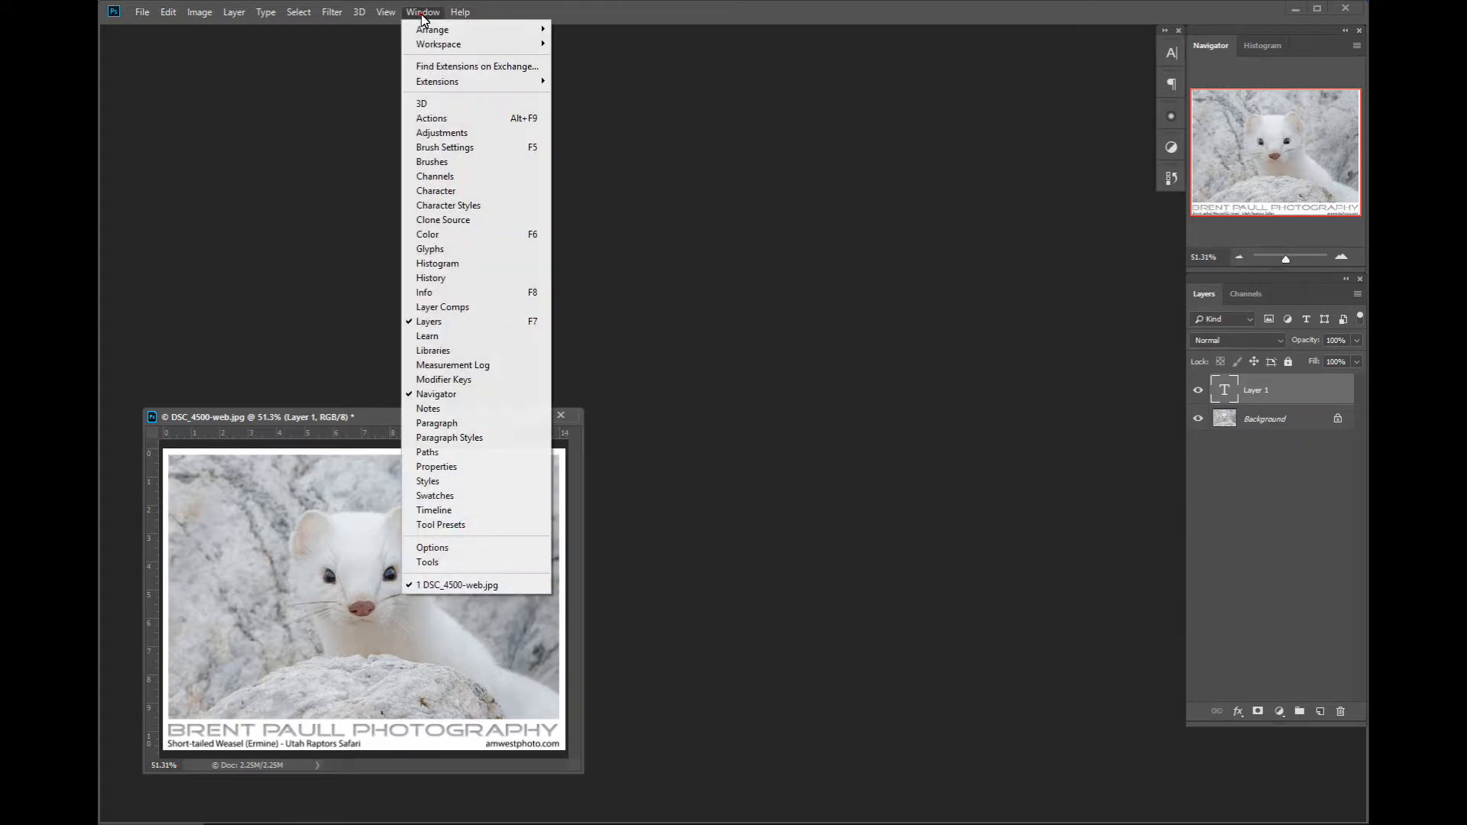
click(448, 117)
drag(1064, 53, 1062, 29)
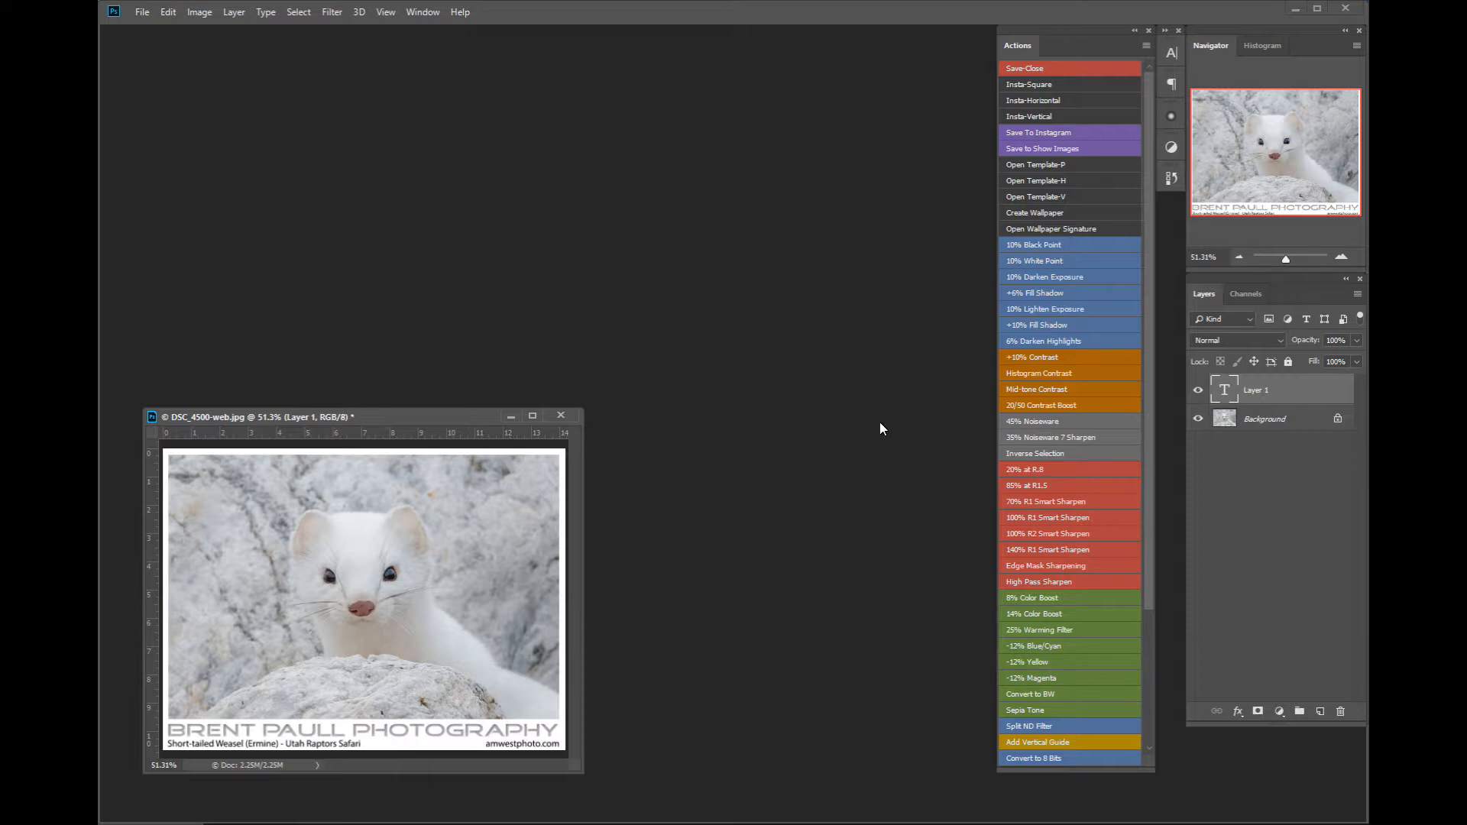
click(425, 20)
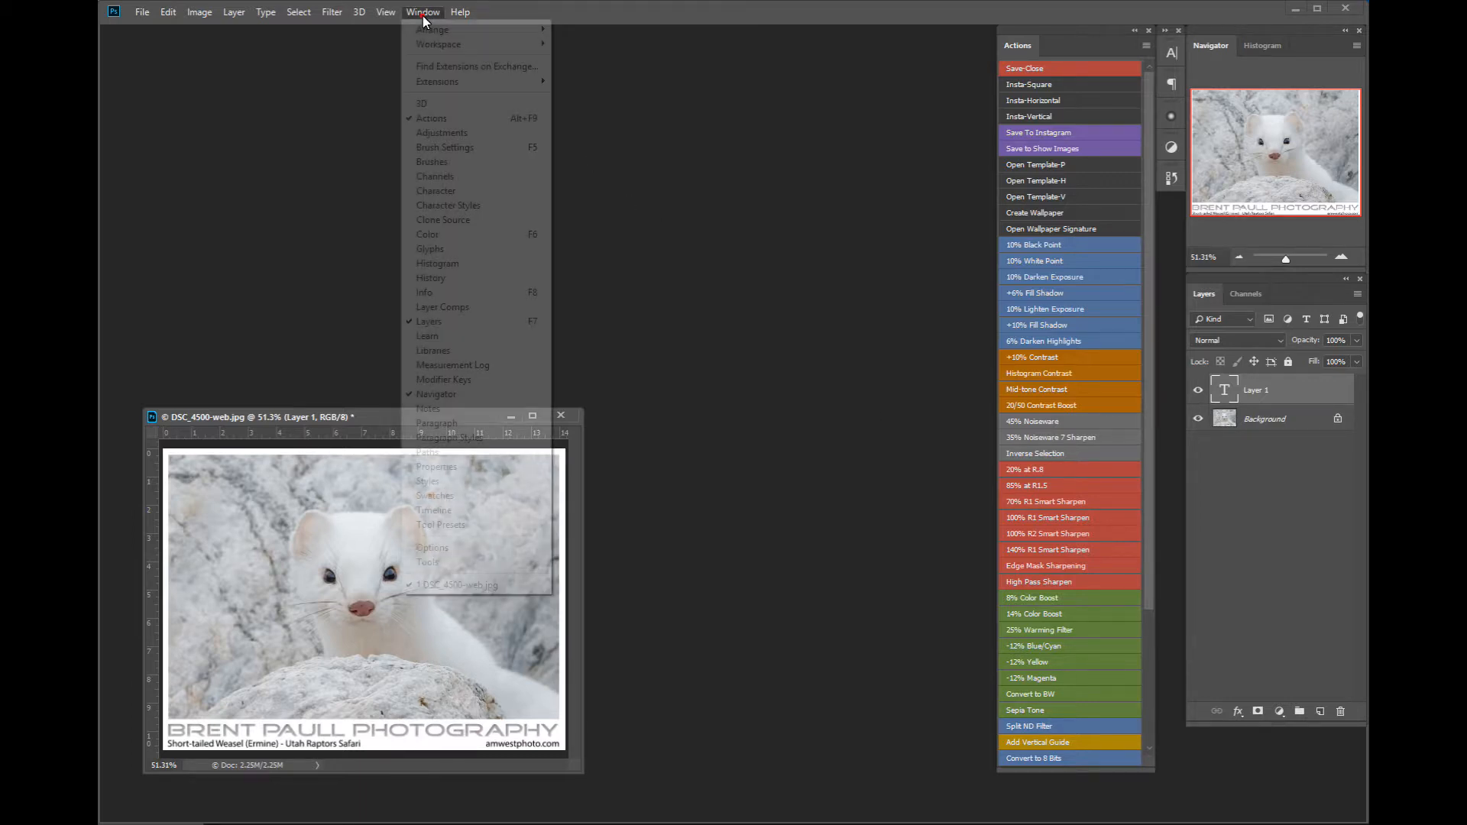
click(461, 563)
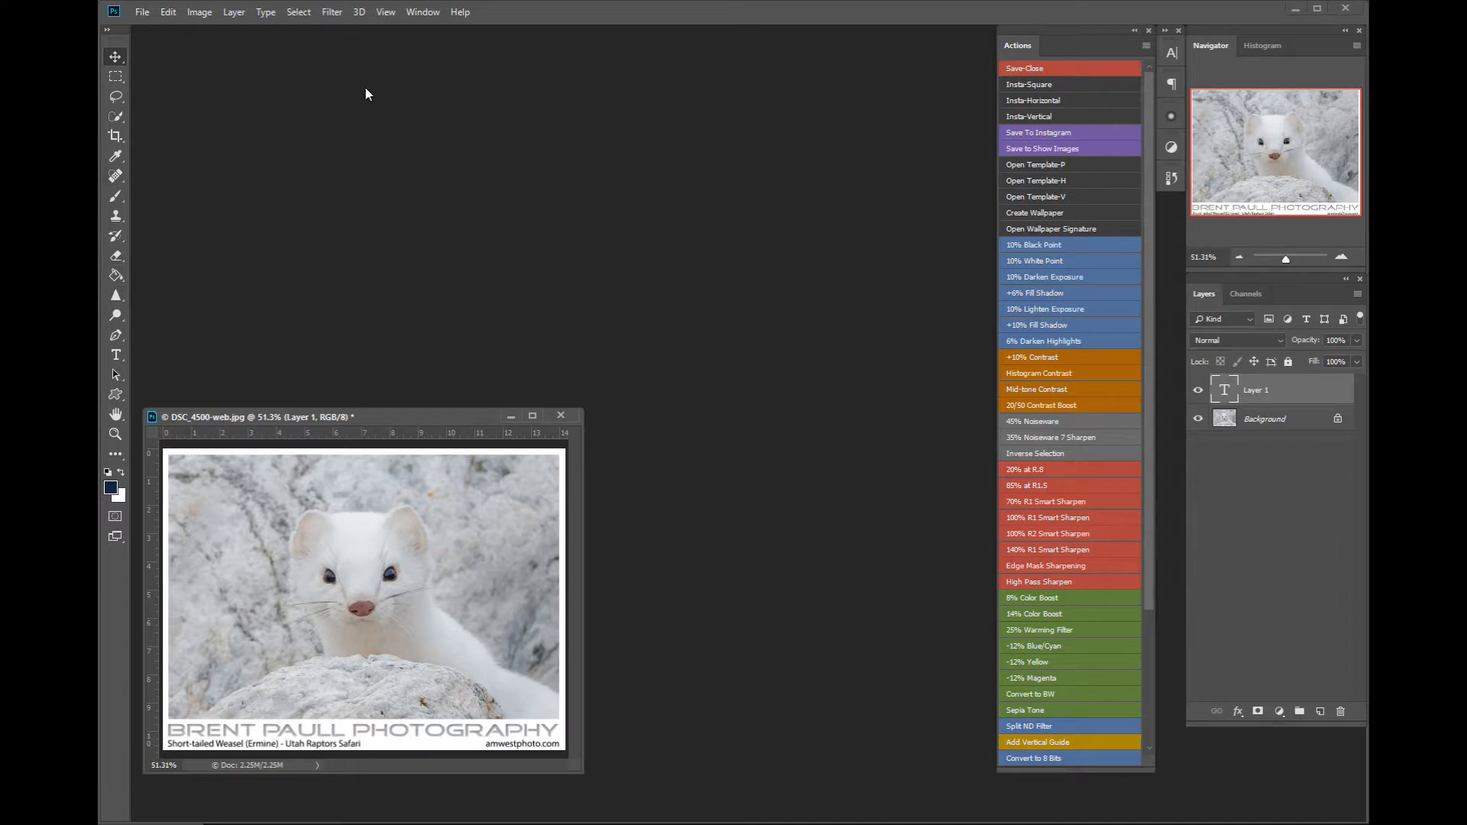
Show the Options bar and check its settings for the Lasso tool and the Eyedropper tool
click(426, 16)
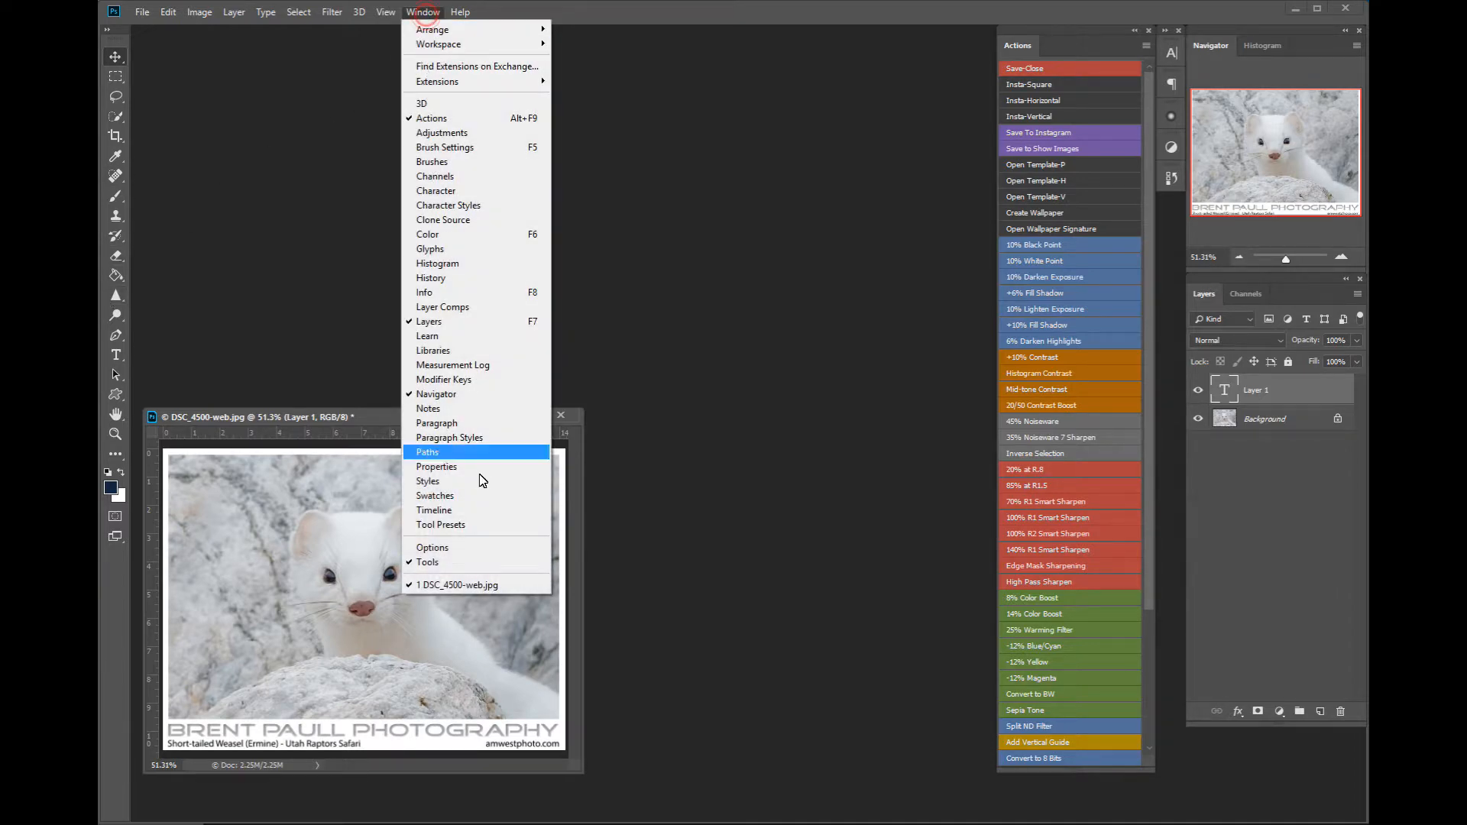
click(474, 550)
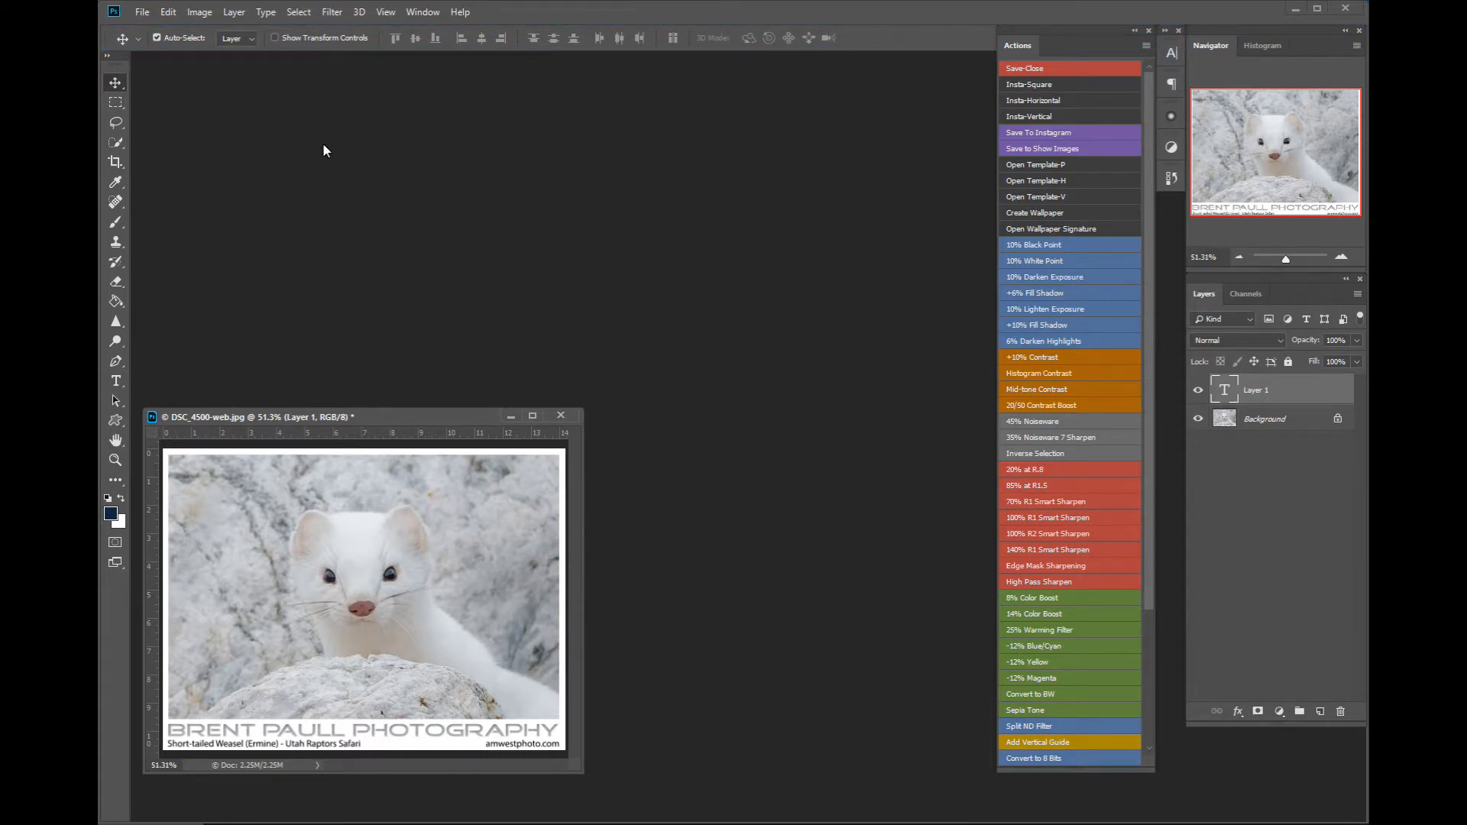
click(118, 125)
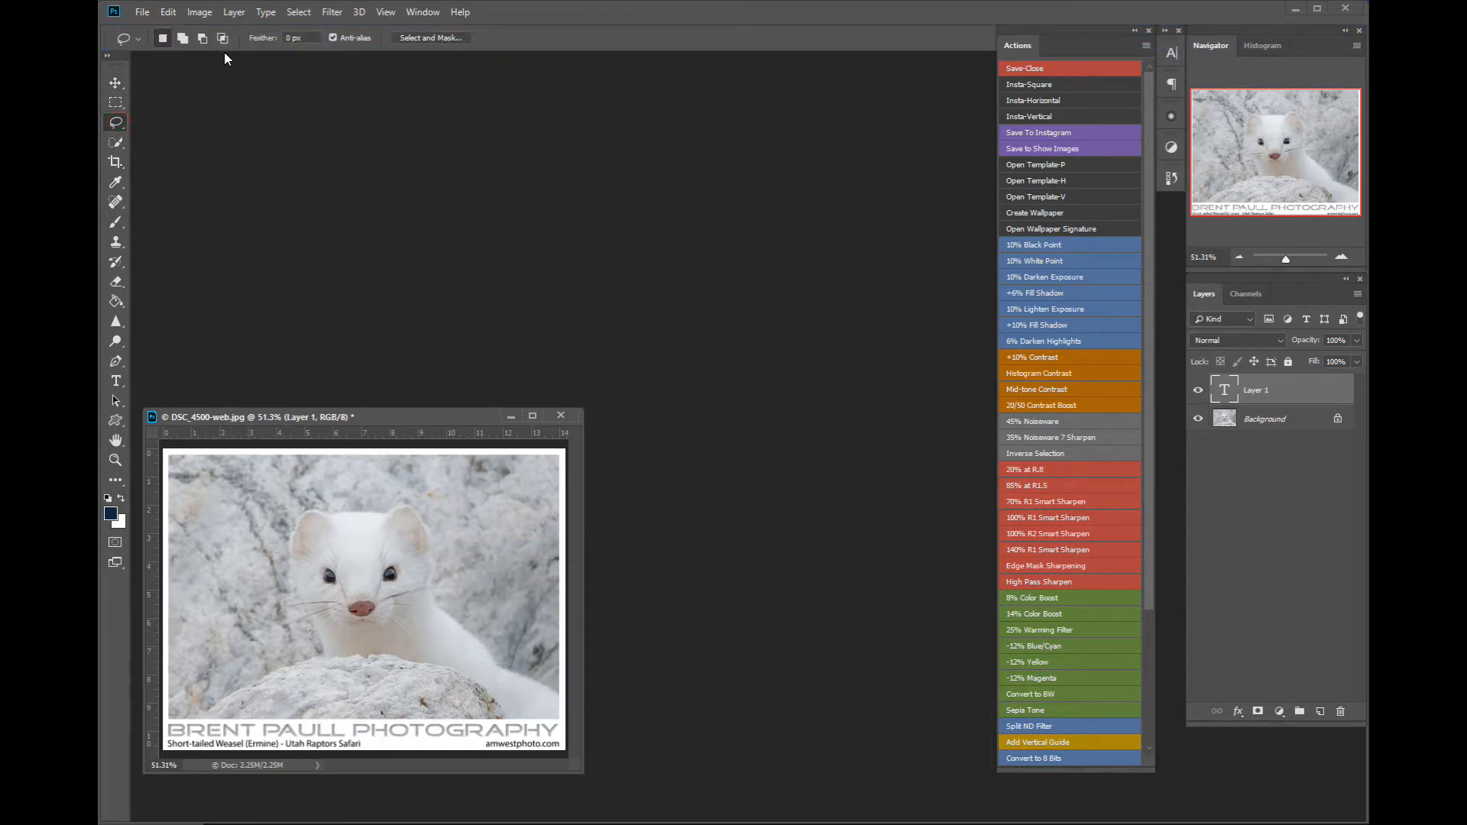
click(117, 180)
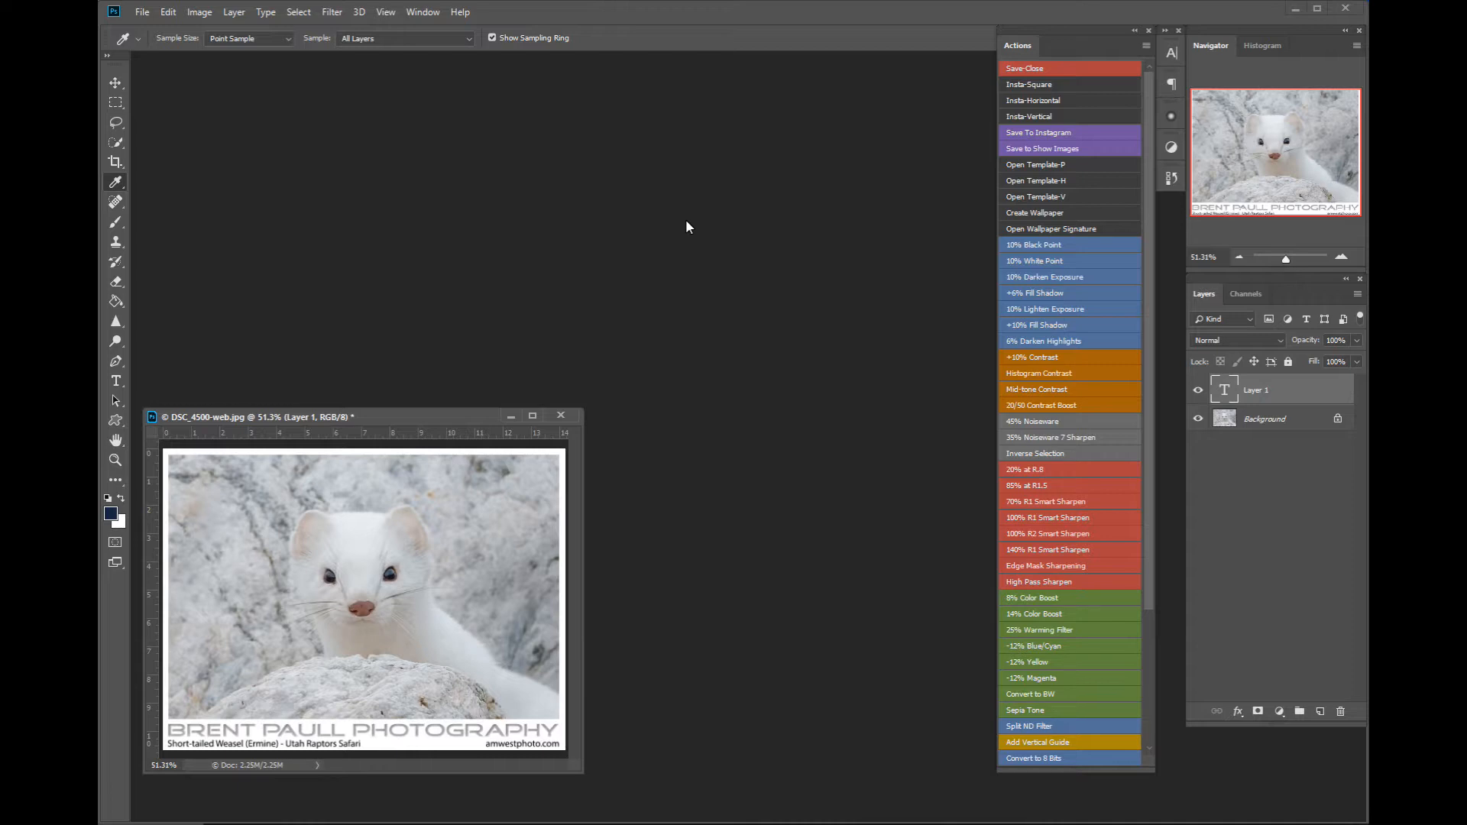
Examine the visibility and color settings of the File commands, including Save As, in the menu customization, and look through the File menu
click(169, 12)
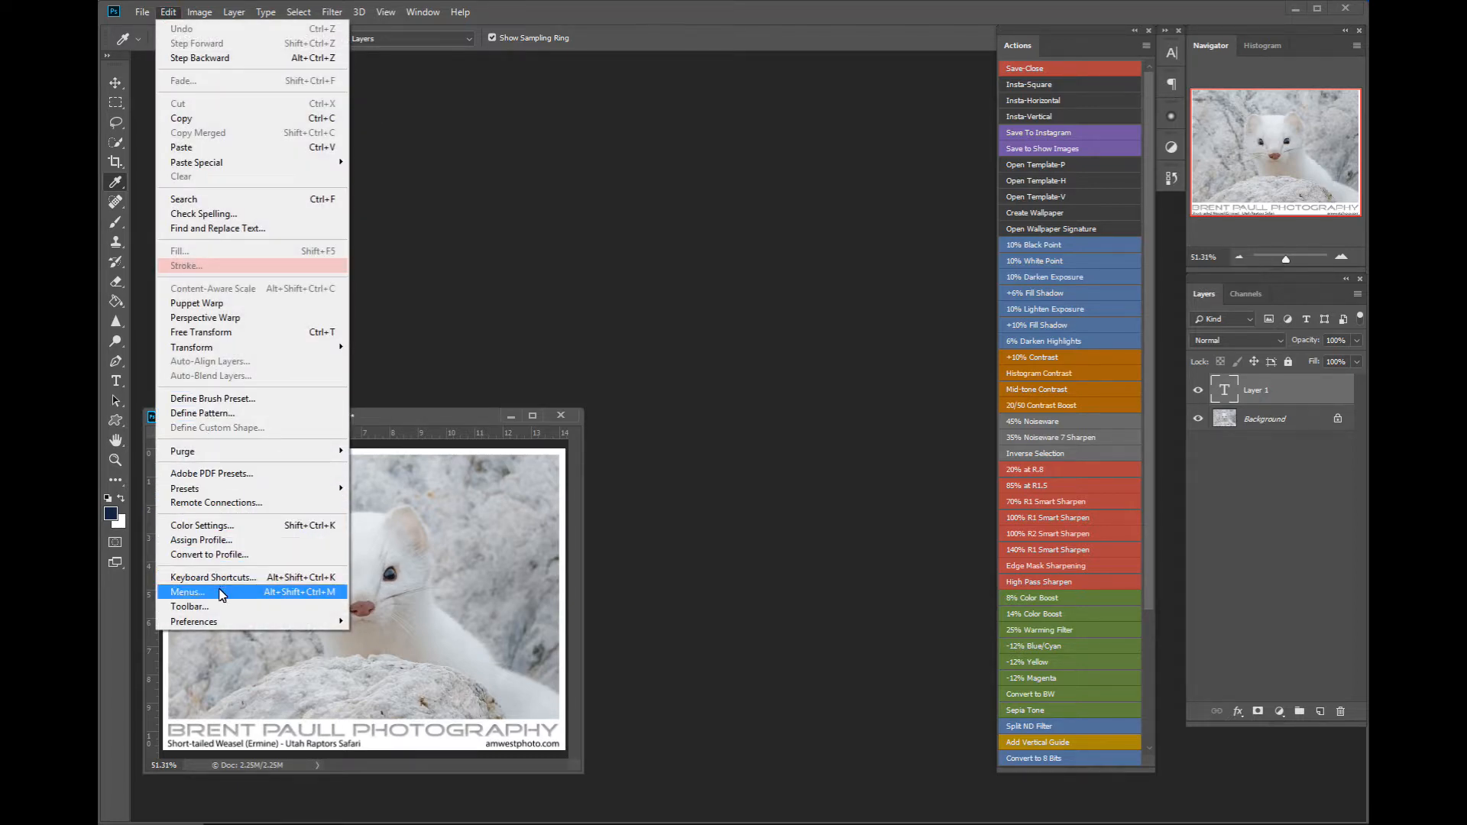
click(220, 593)
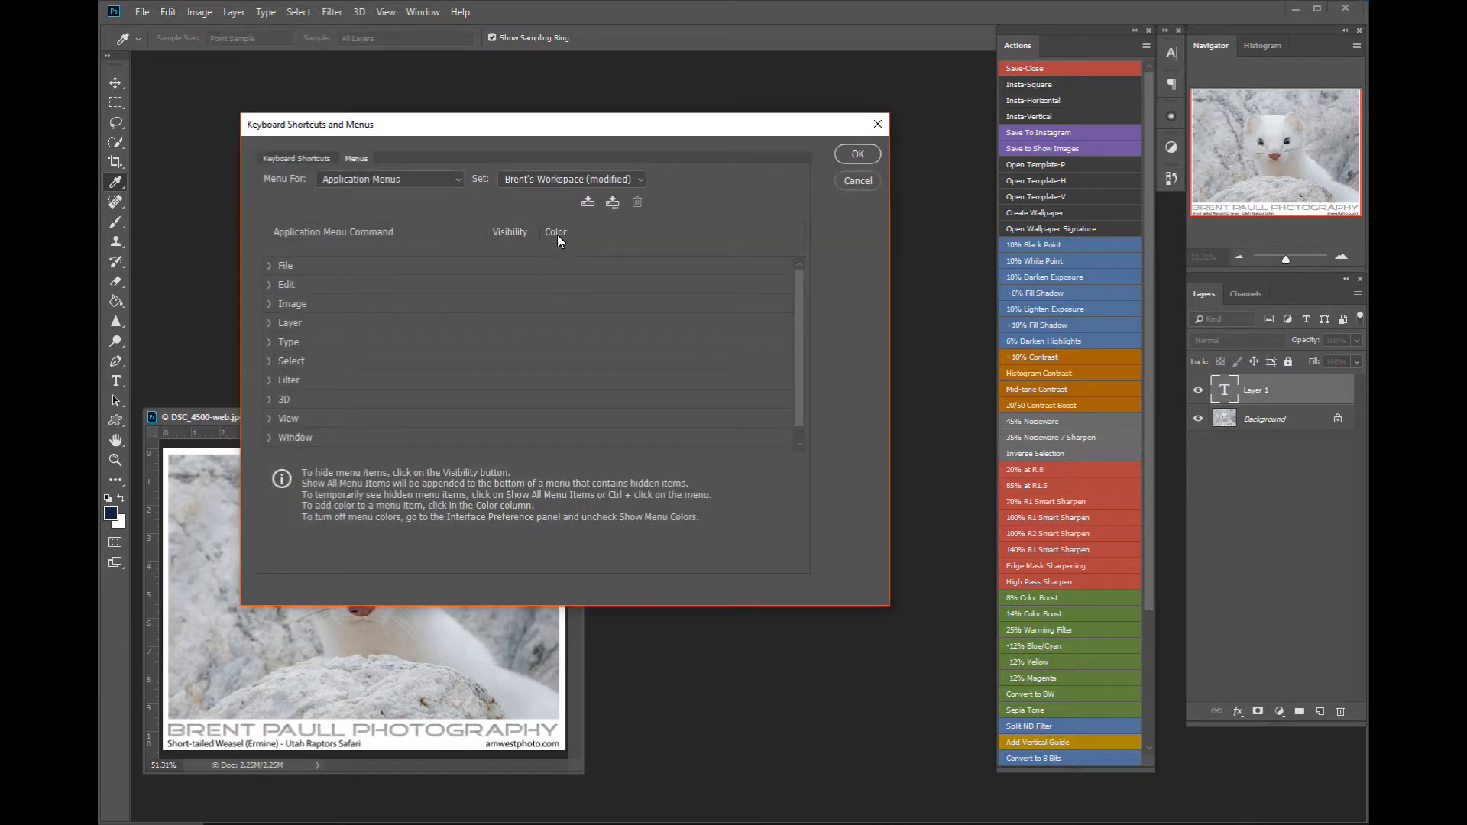
click(268, 266)
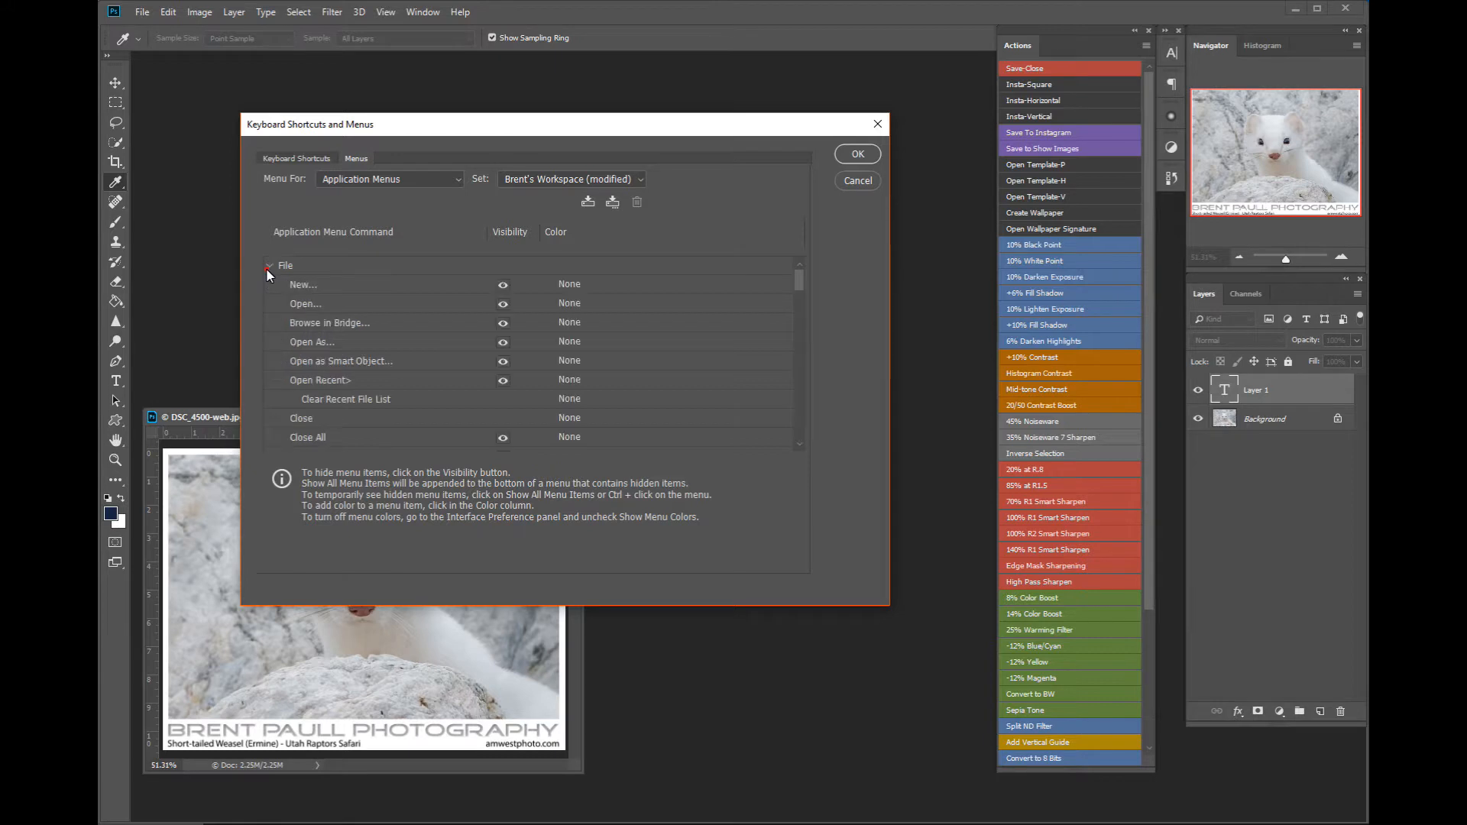
scroll(329, 313, down, 1)
scroll(338, 326, down, 3)
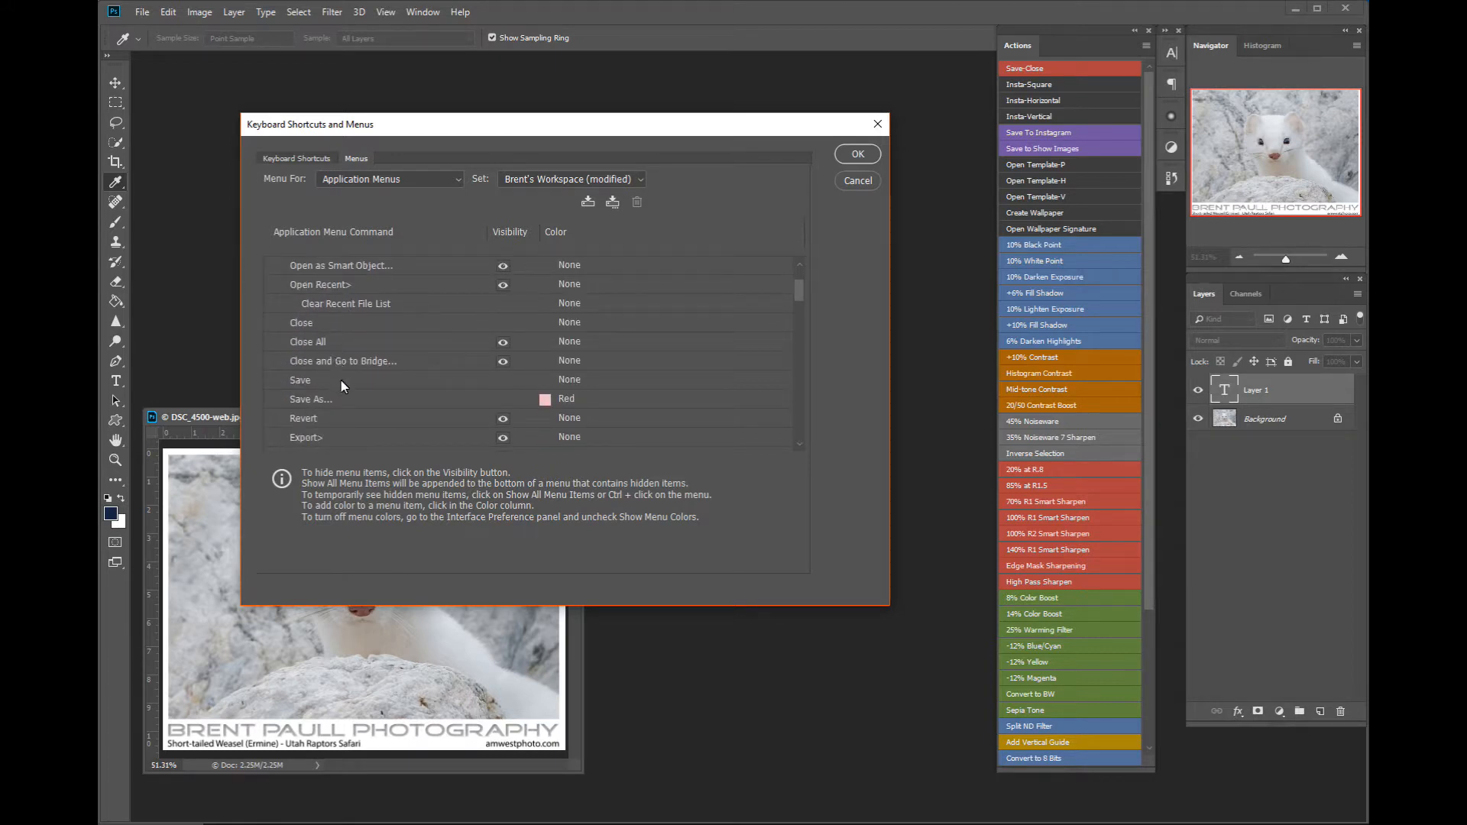
click(344, 400)
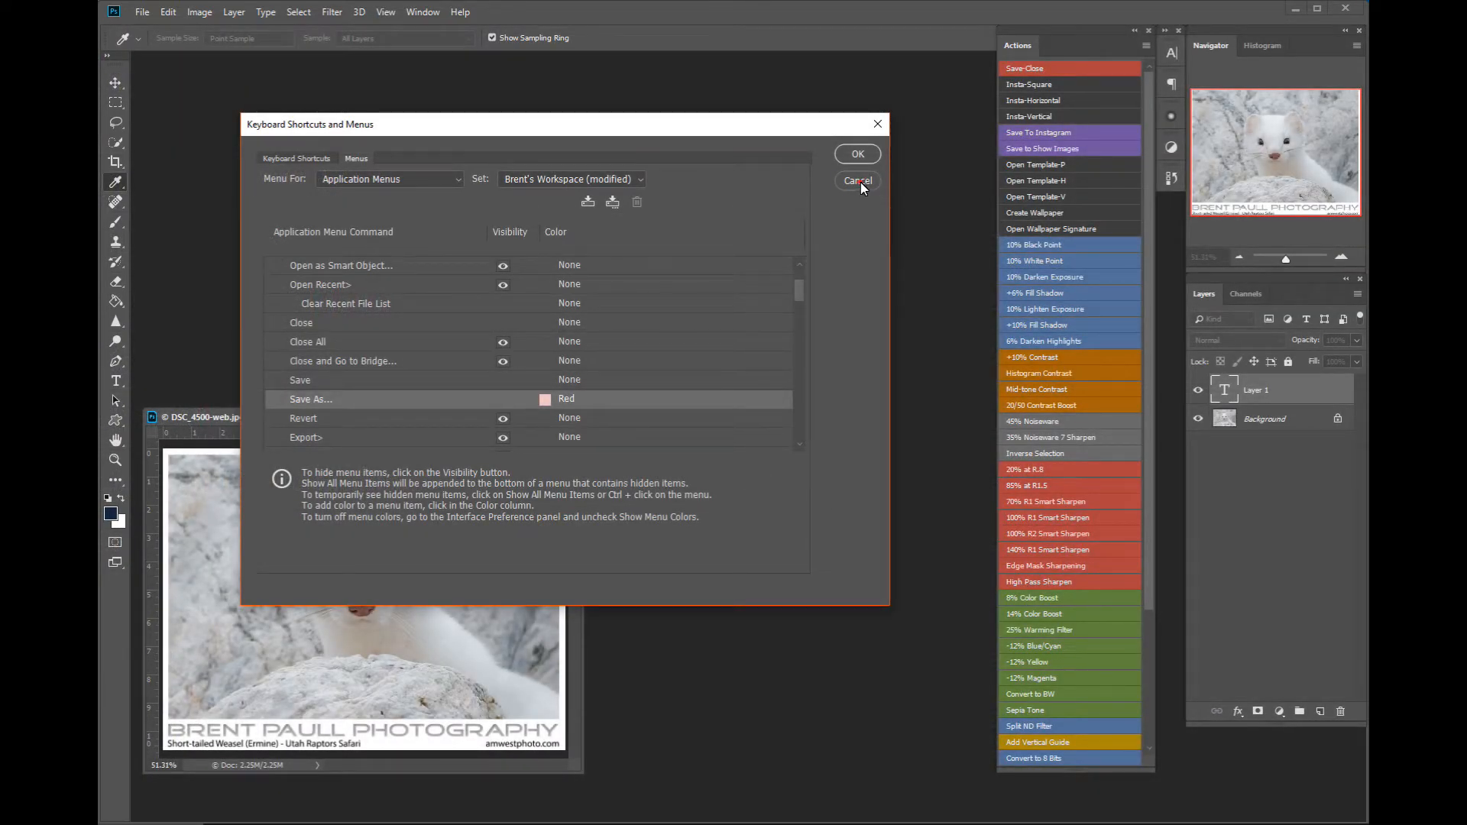
click(857, 181)
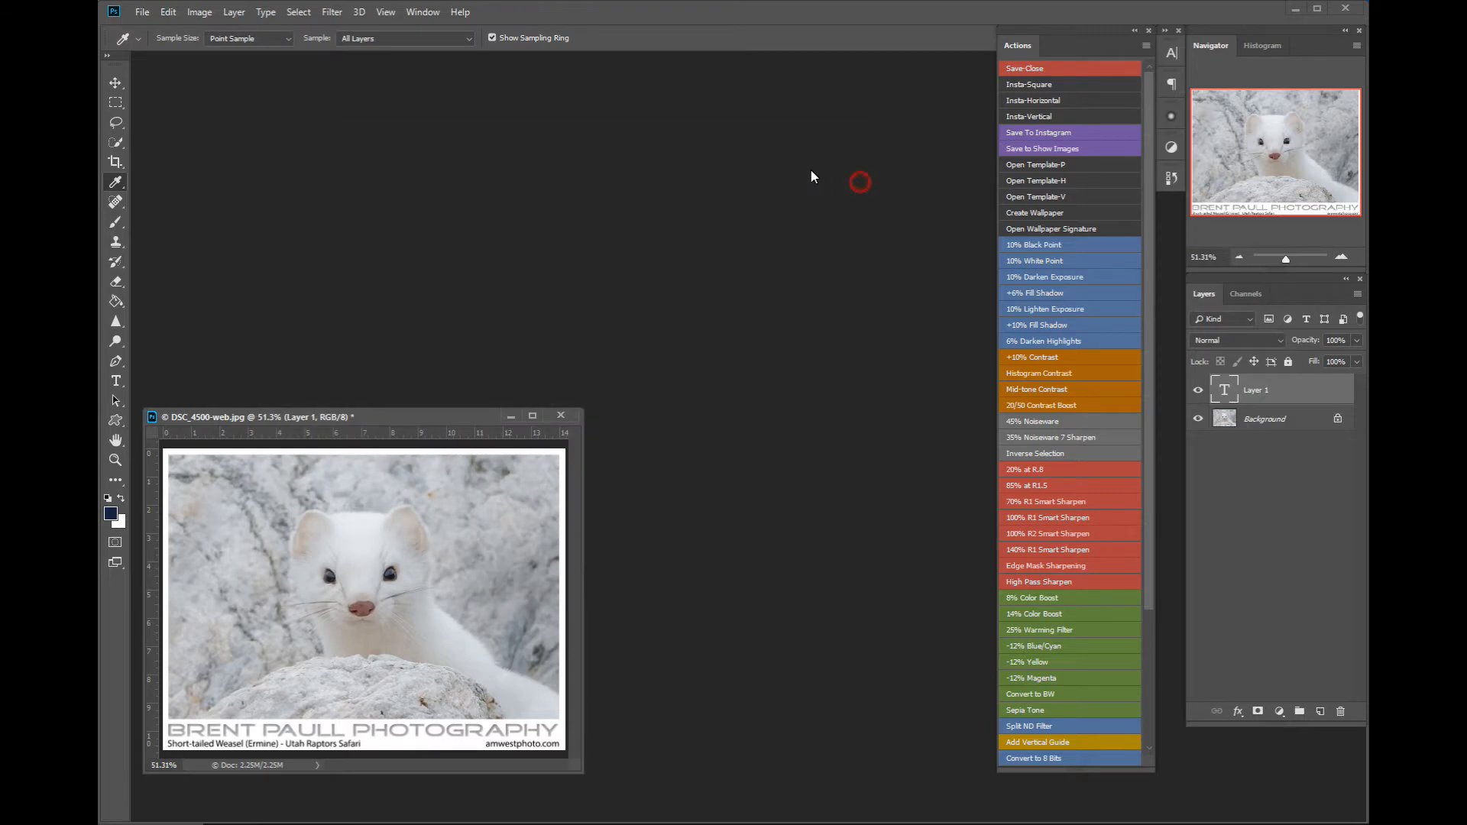
click(142, 13)
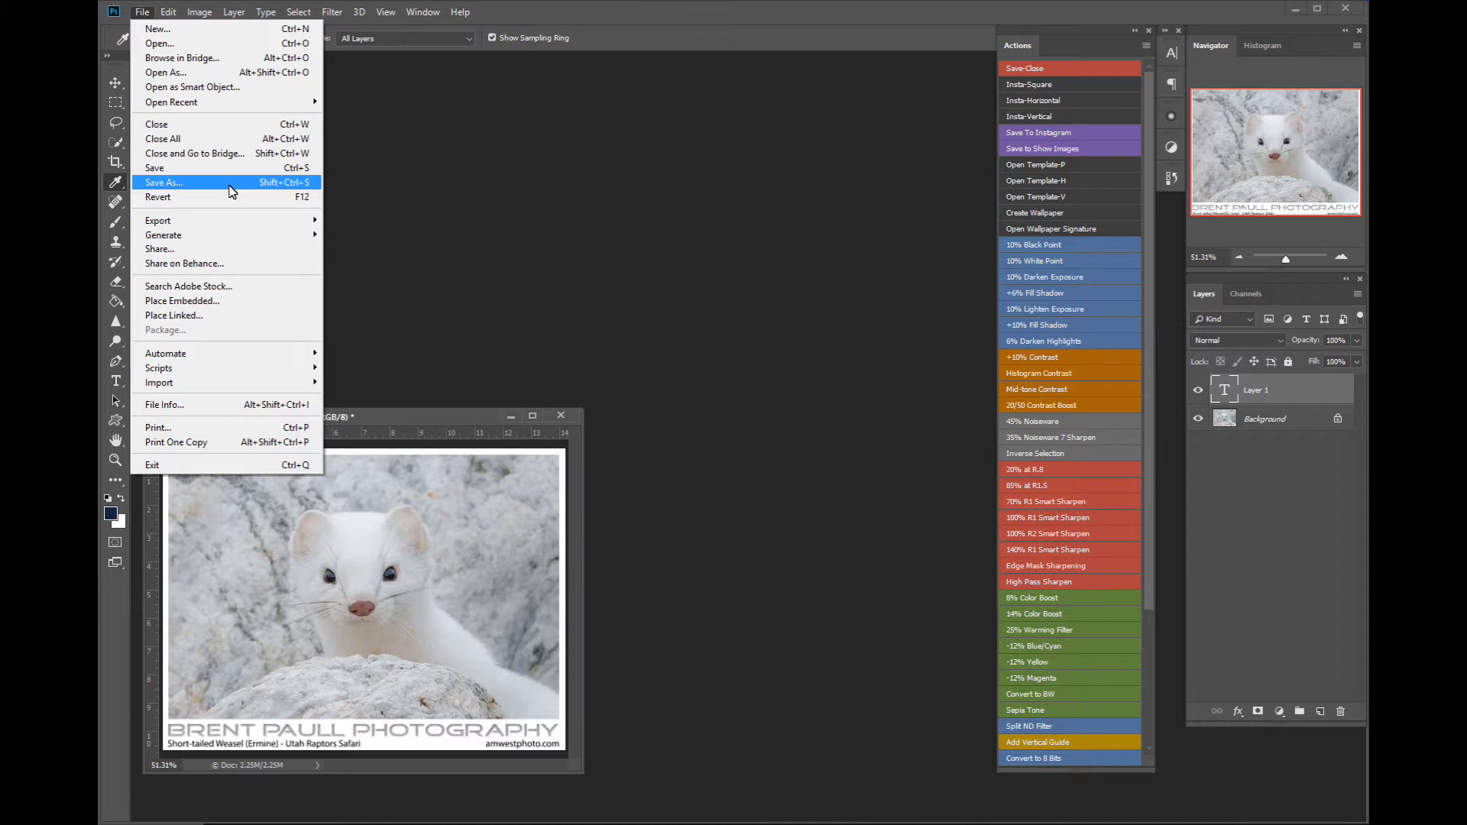
click(671, 240)
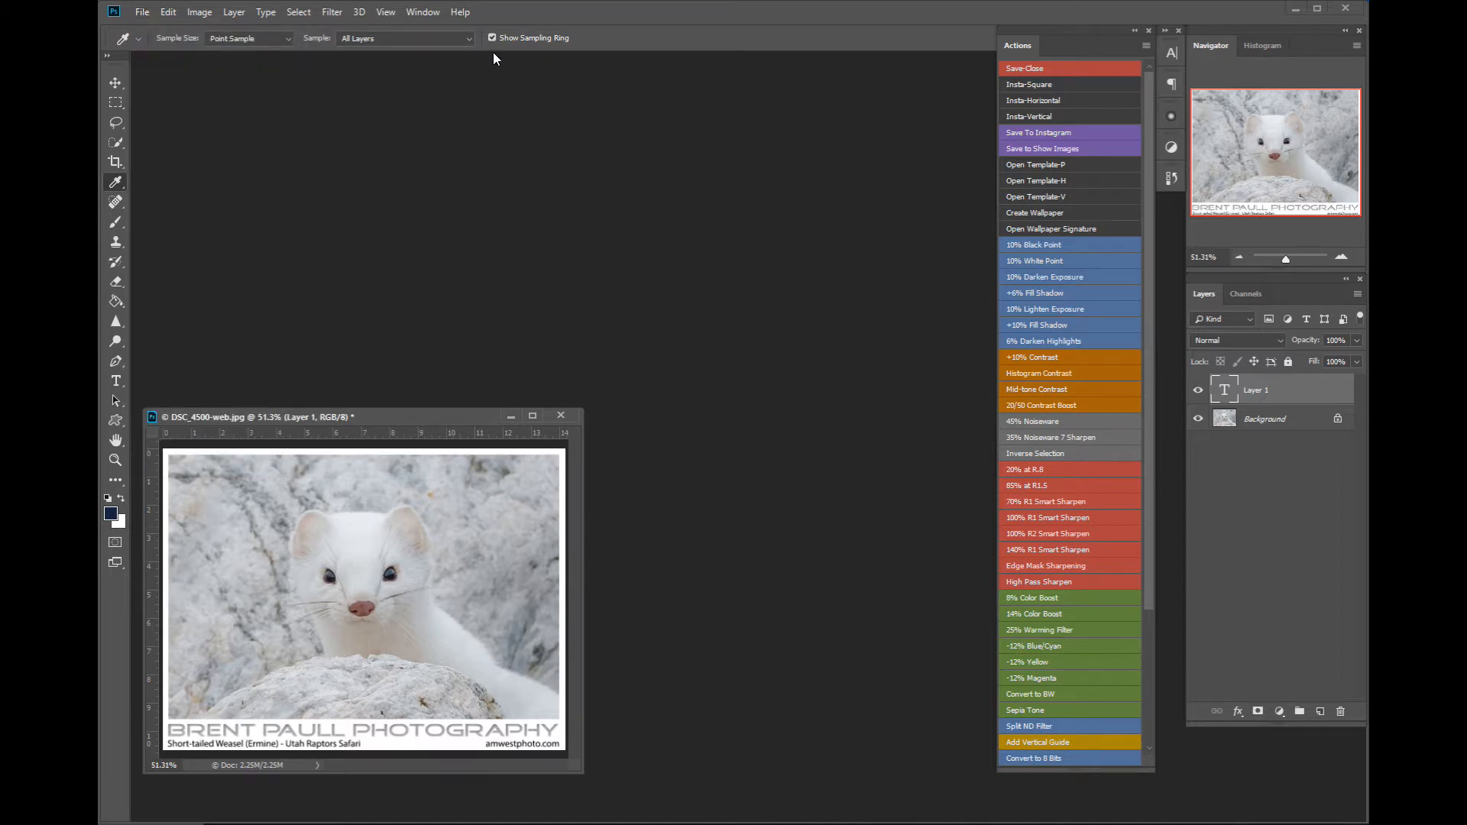
Save the layout as a new workspace named after its owner, capturing Keyboard Shortcuts, Menus and Toolbar, and replace the existing one
click(425, 12)
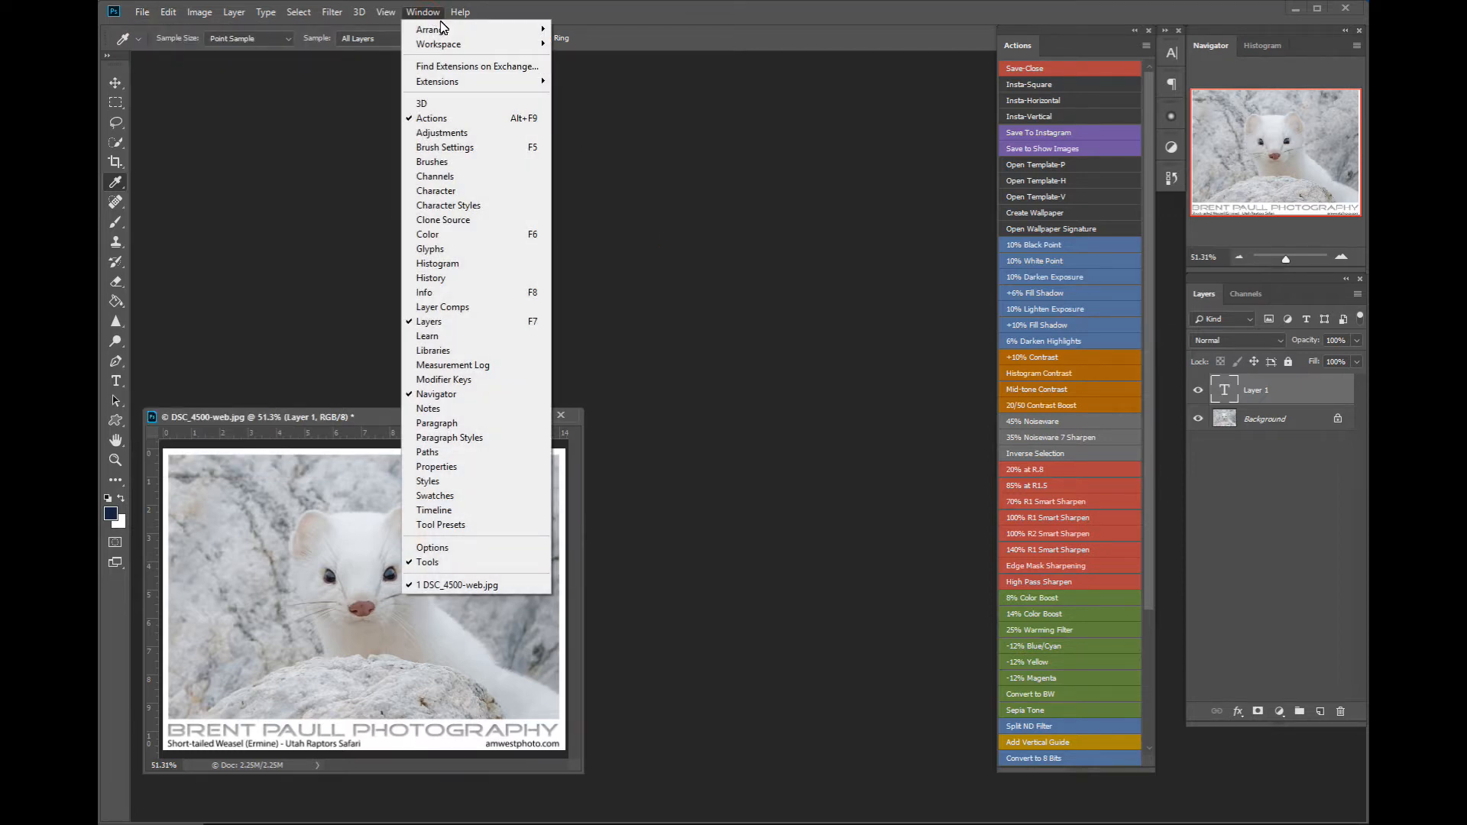
mouse_move(471, 45)
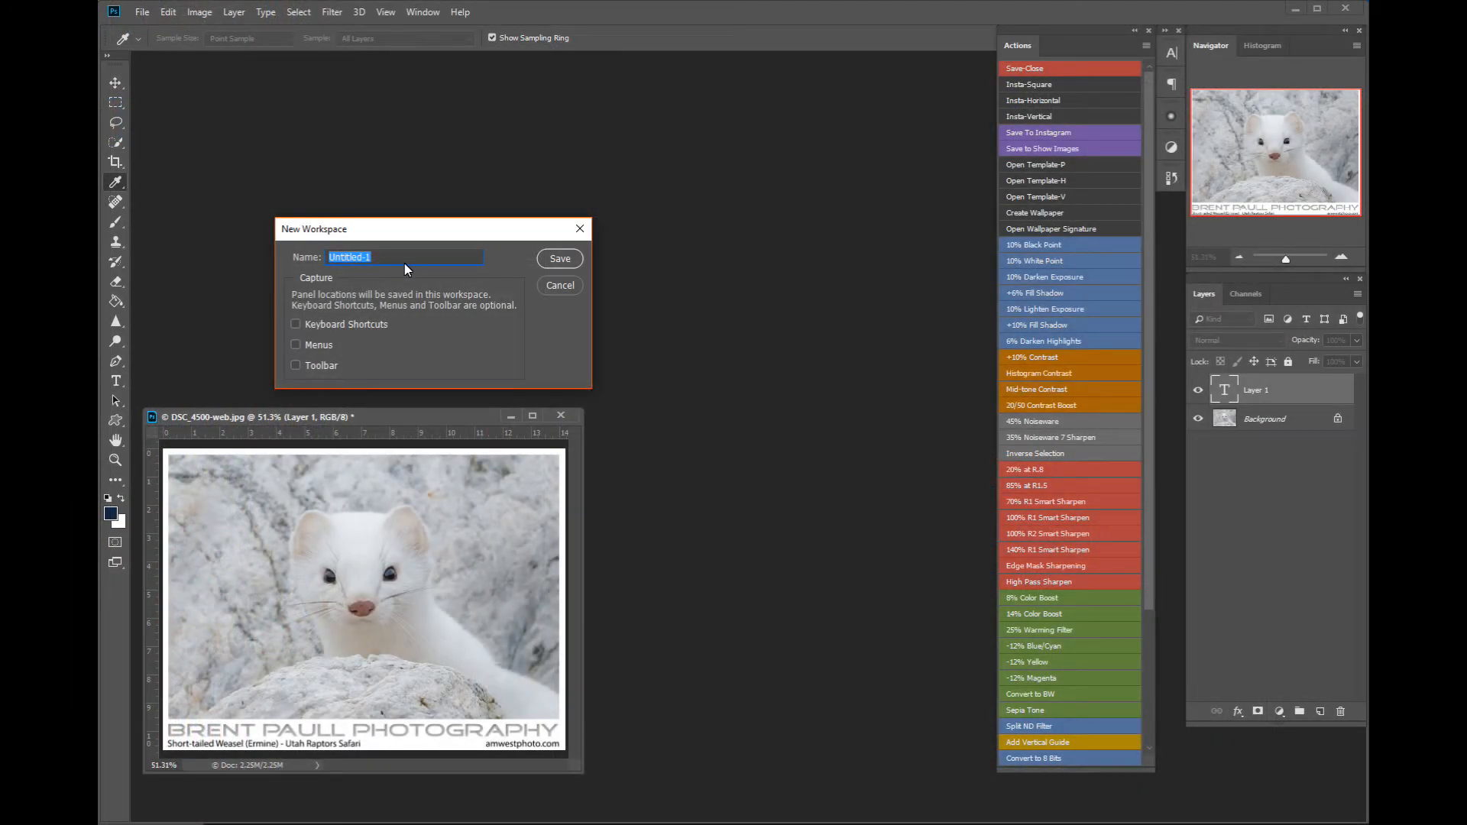
text(Brent's Workspace)
click(295, 325)
click(296, 345)
click(295, 366)
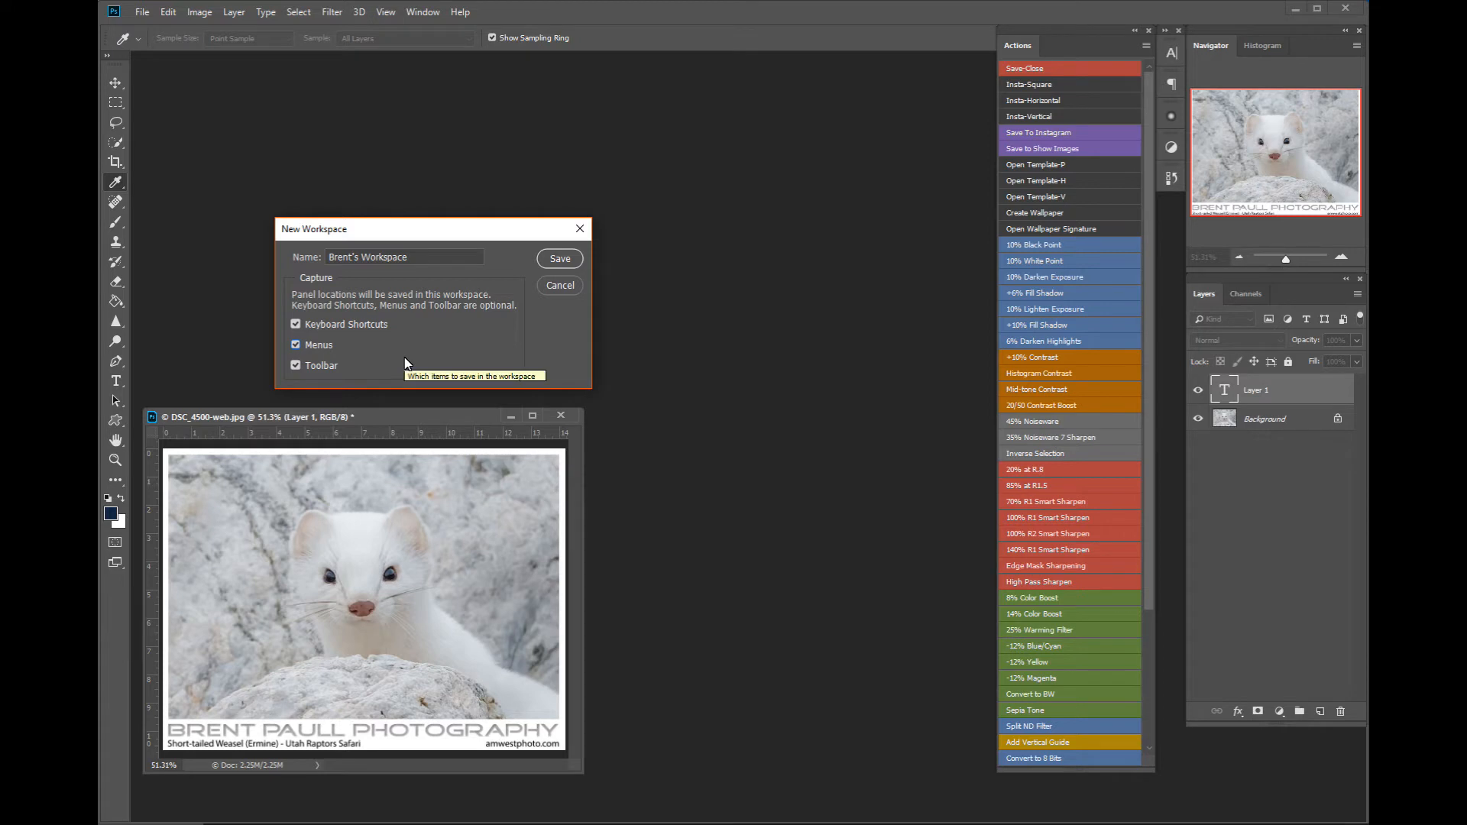
click(566, 260)
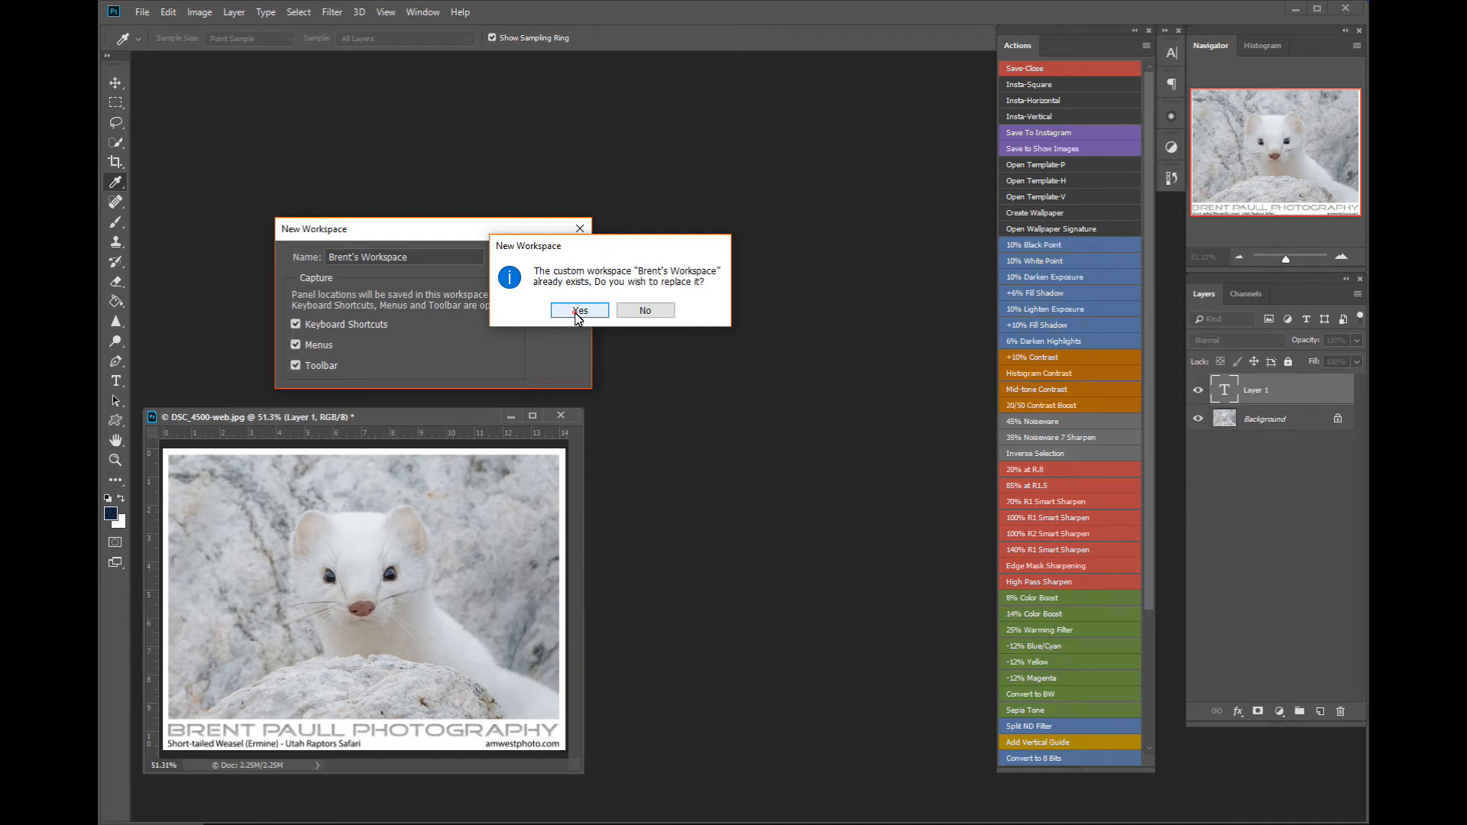
click(579, 313)
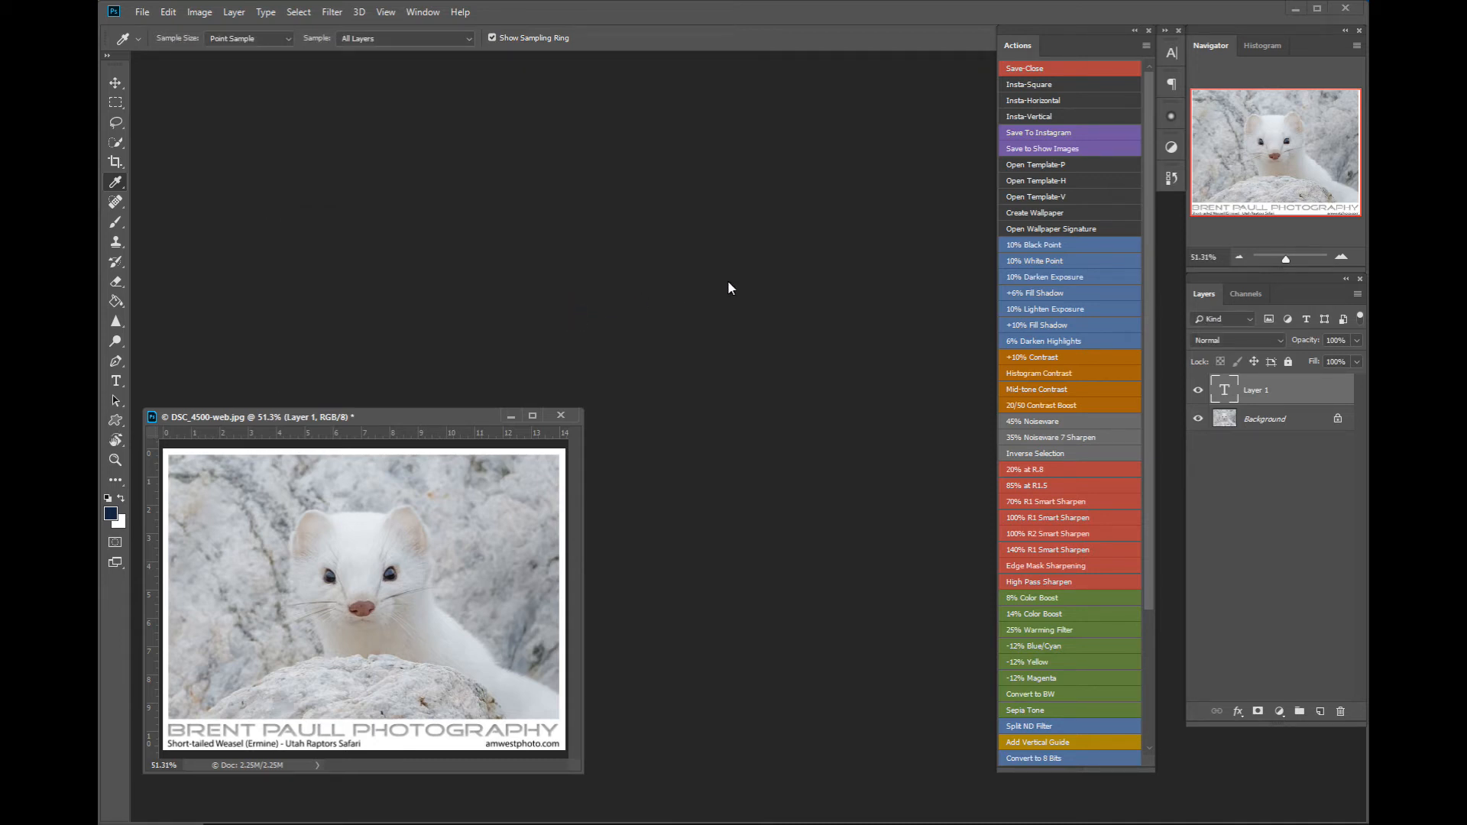
Close the Actions, Character and Channels panels to disarrange the saved workspace
click(1147, 30)
drag(1170, 47, 929, 132)
click(932, 132)
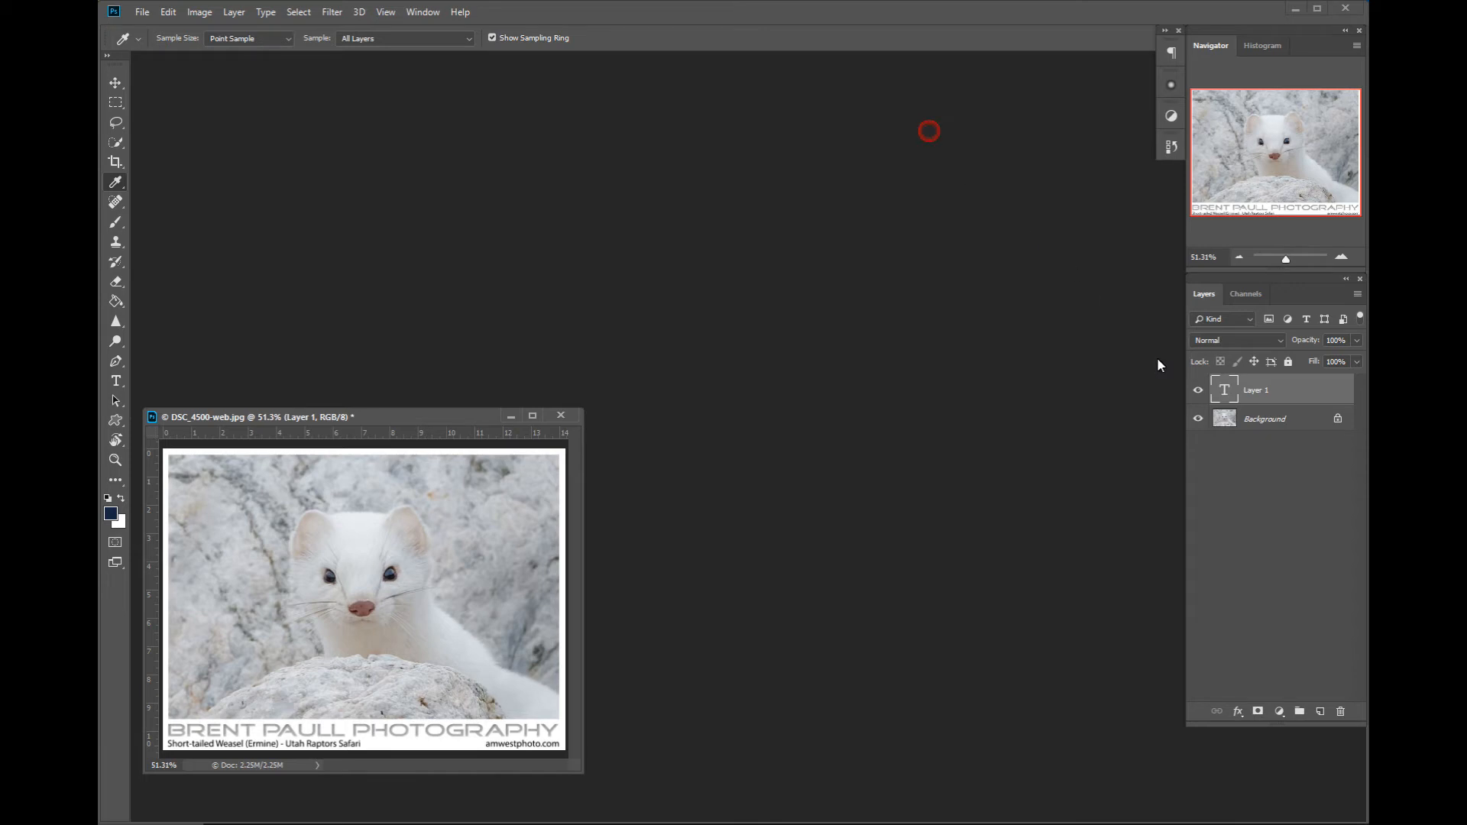
drag(1251, 299, 972, 260)
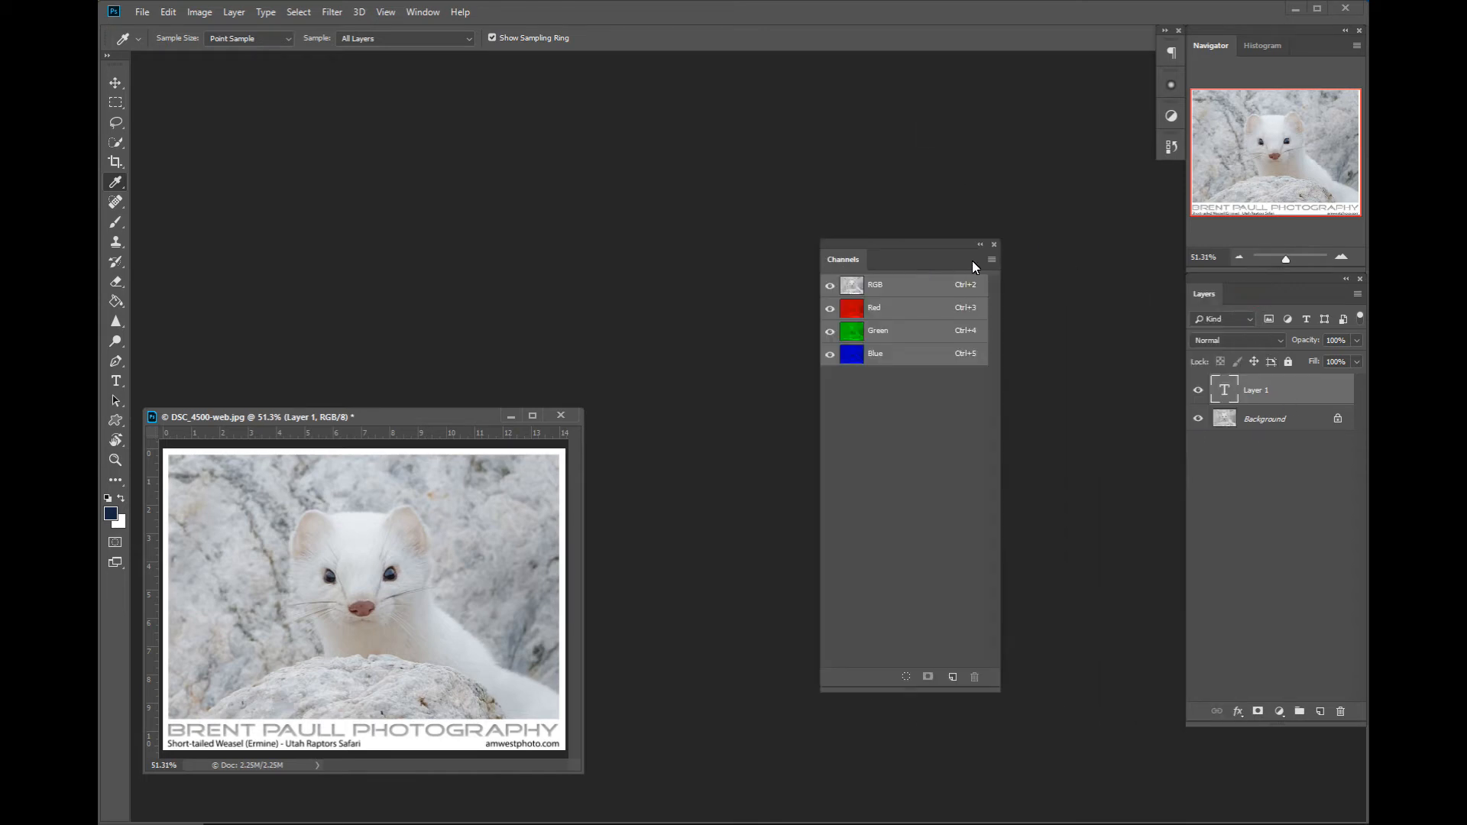
click(994, 245)
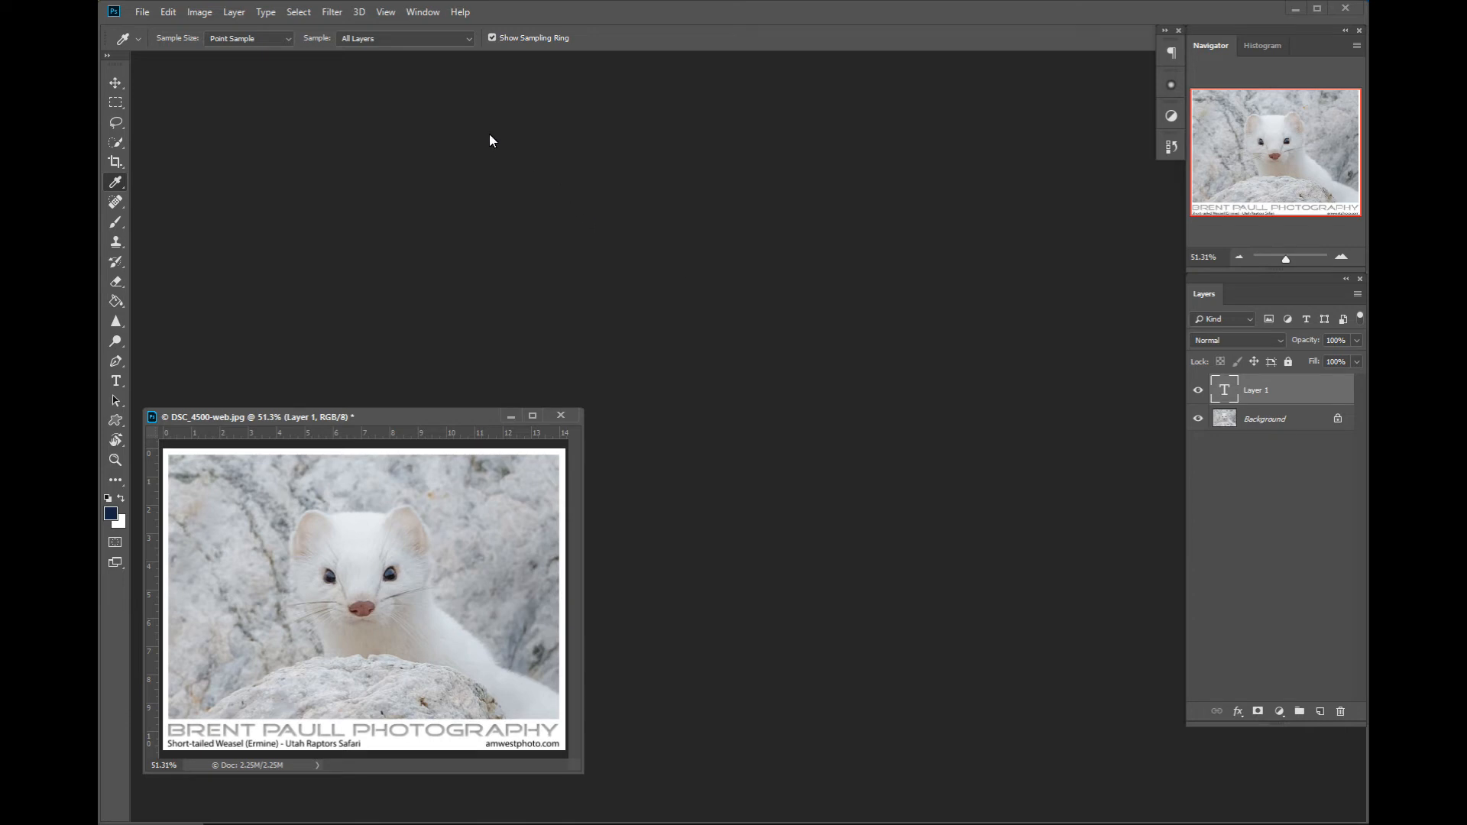
Reset the current custom workspace to its saved panel layout
click(425, 13)
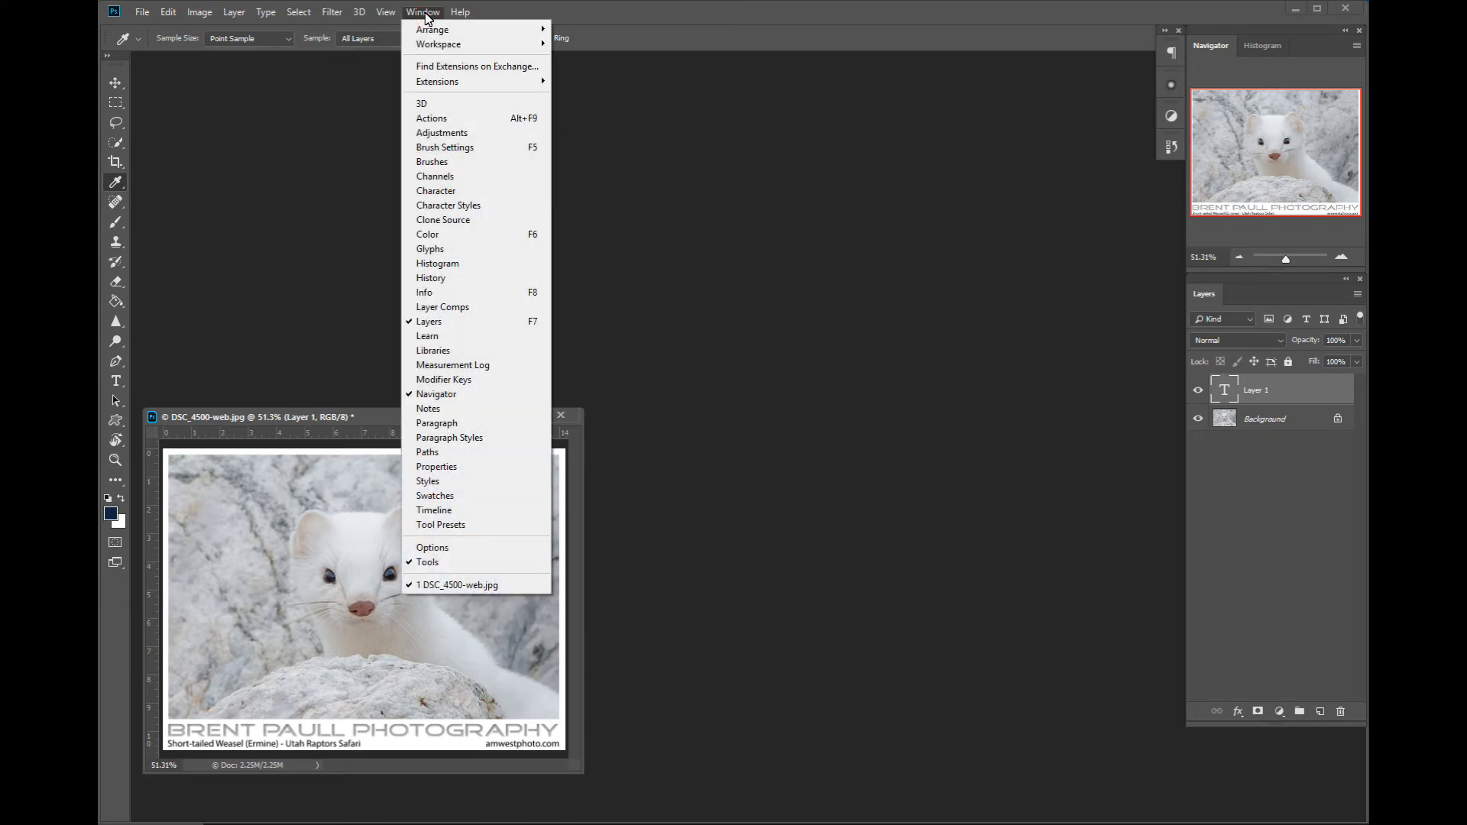
mouse_move(531, 46)
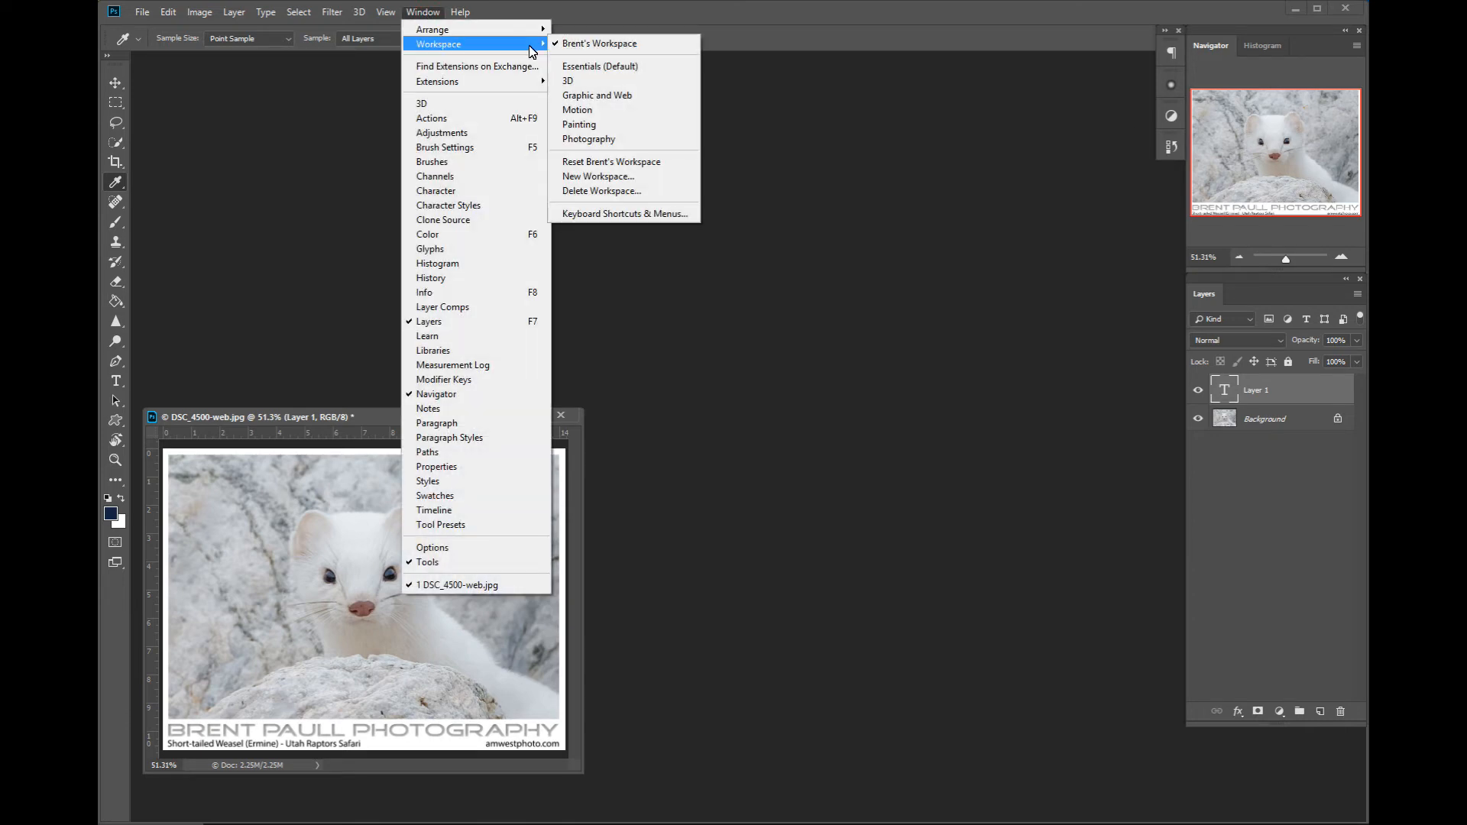
click(626, 163)
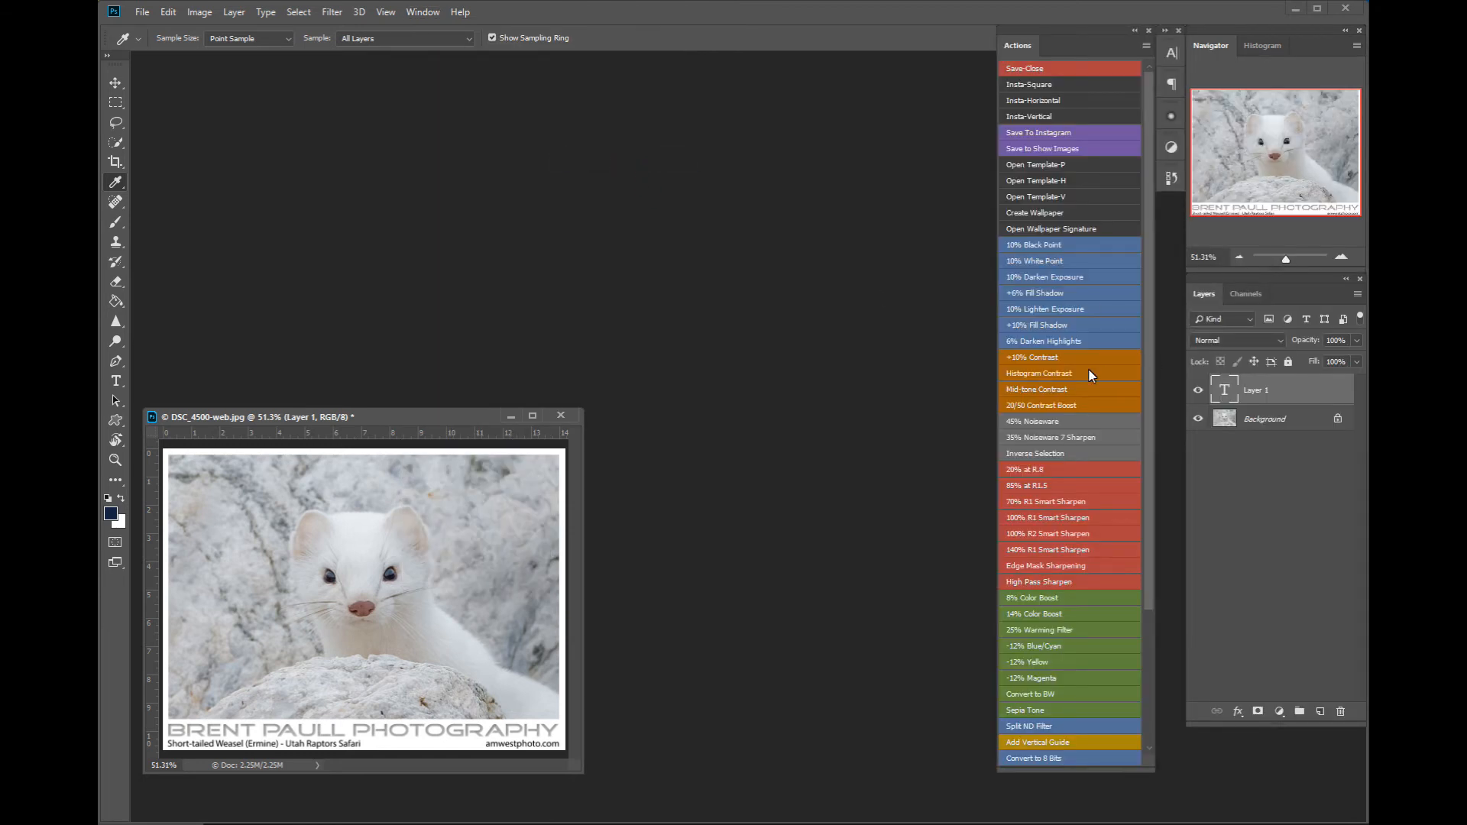